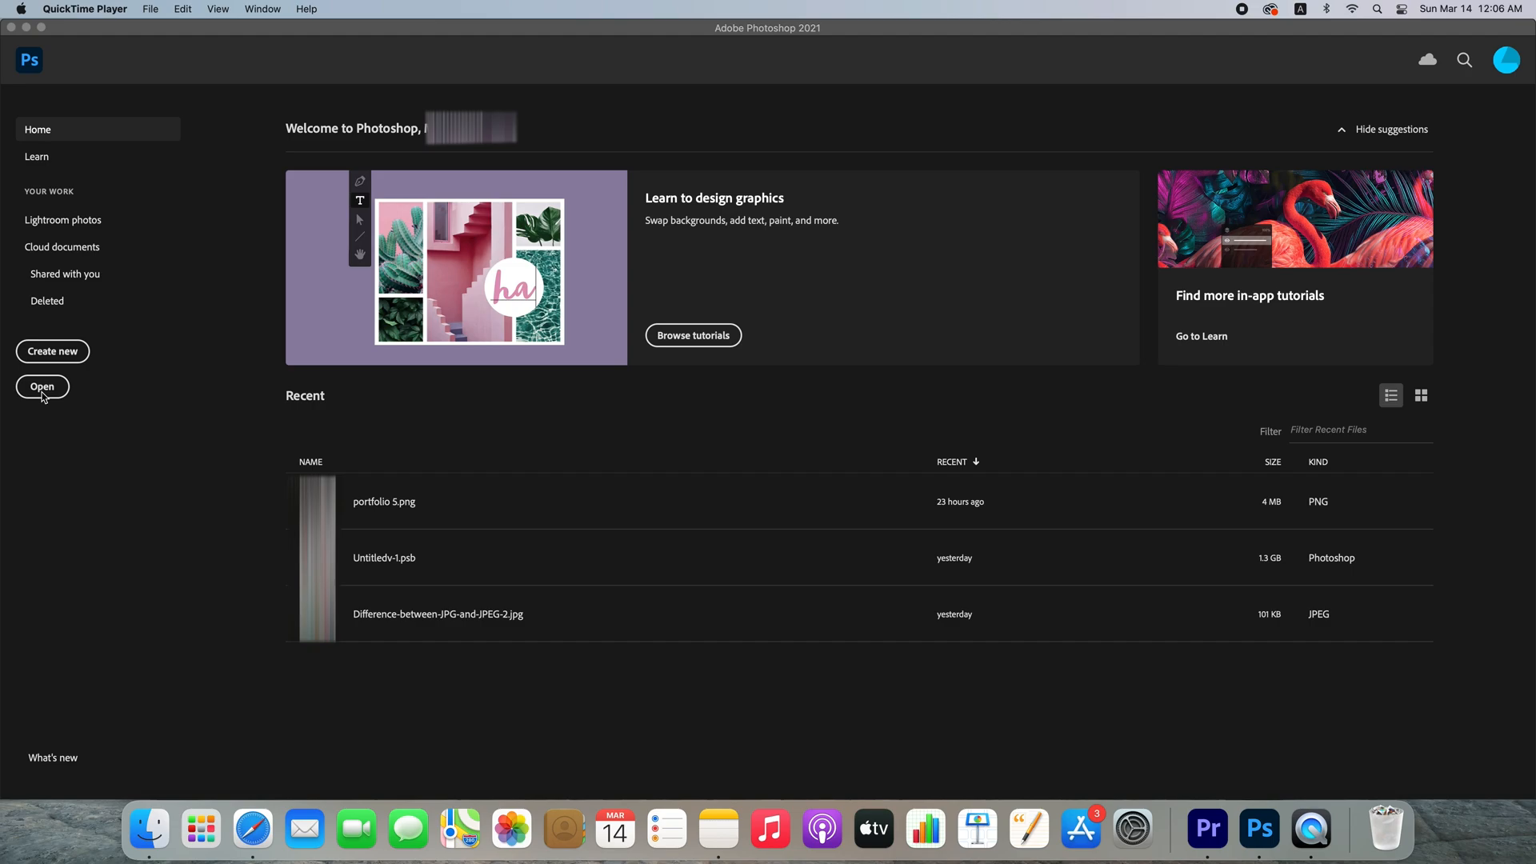
Start a new document and name it s.
{"action": "left_click", "coordinate": [51, 353]}
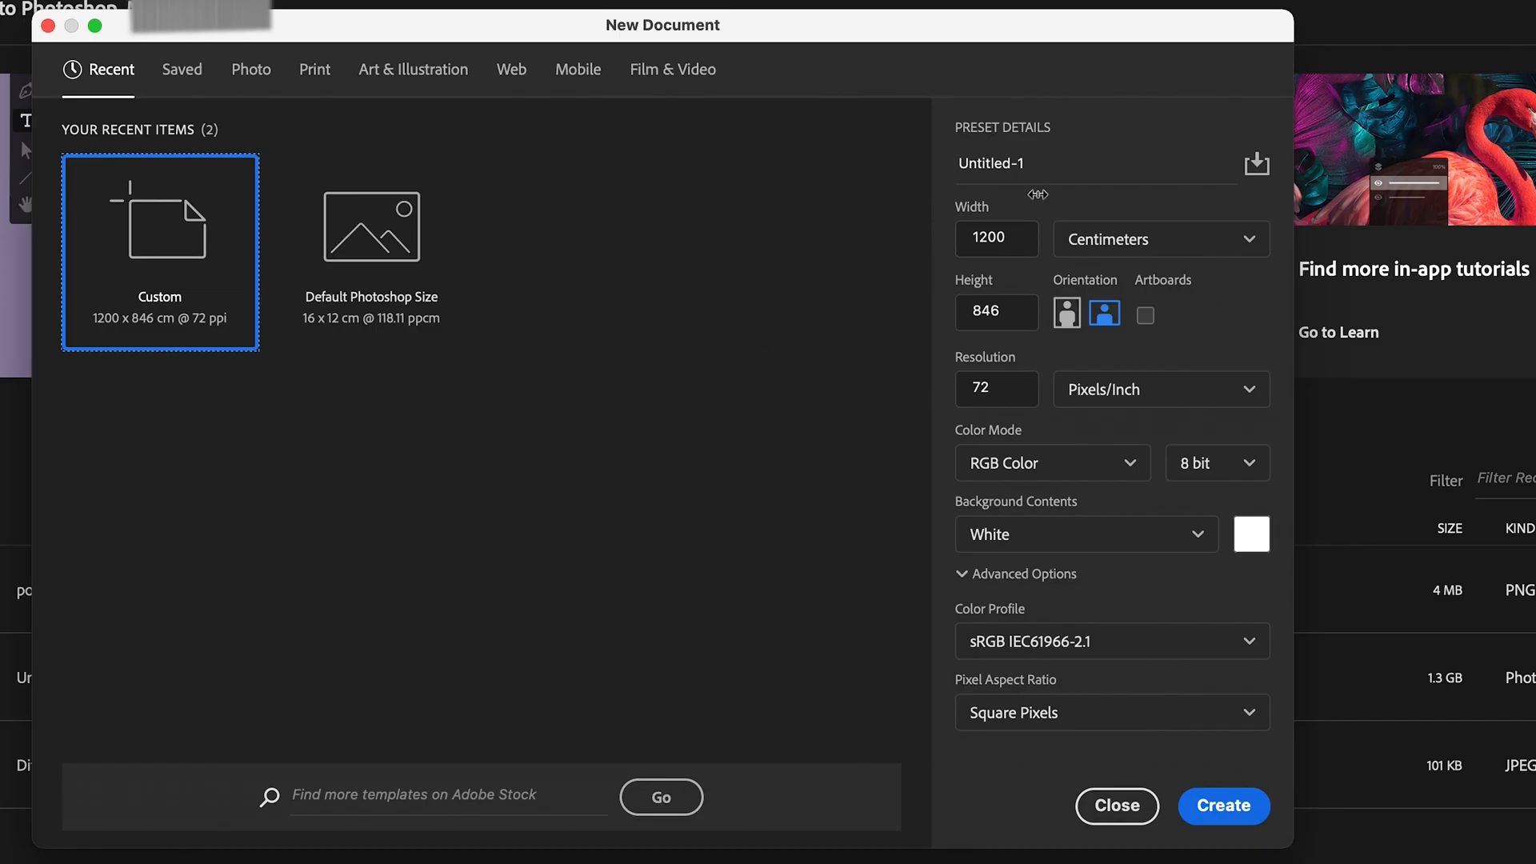
{"action": "left_click", "coordinate": [1043, 167]}
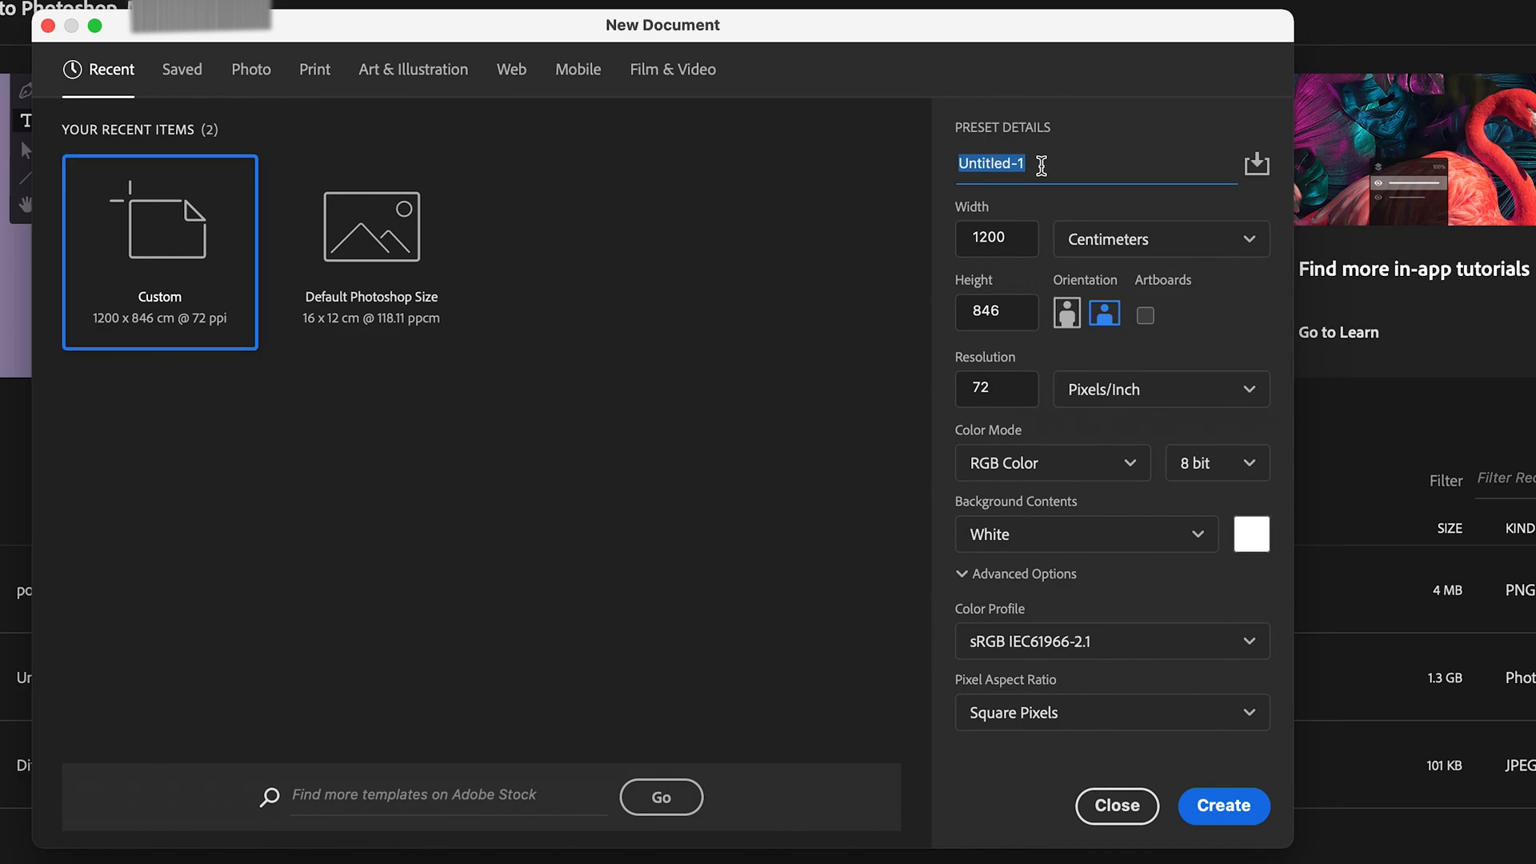
{"action": "key", "text": "BackSpace"}
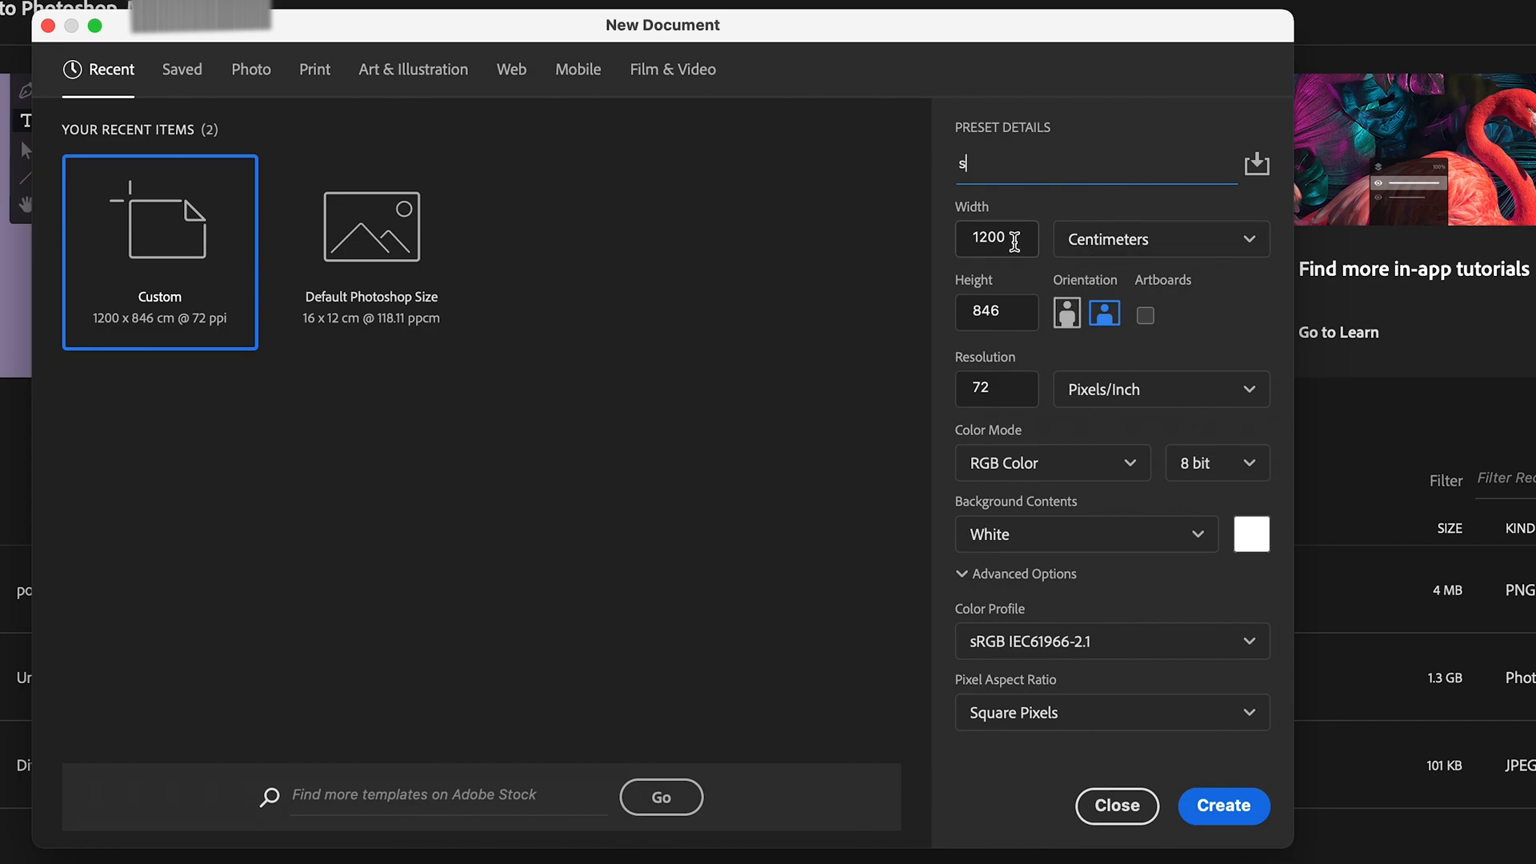
Set the new document's units to pixels and its size to 1000 px wide by 1000 px high.
{"action": "left_click", "coordinate": [1246, 242]}
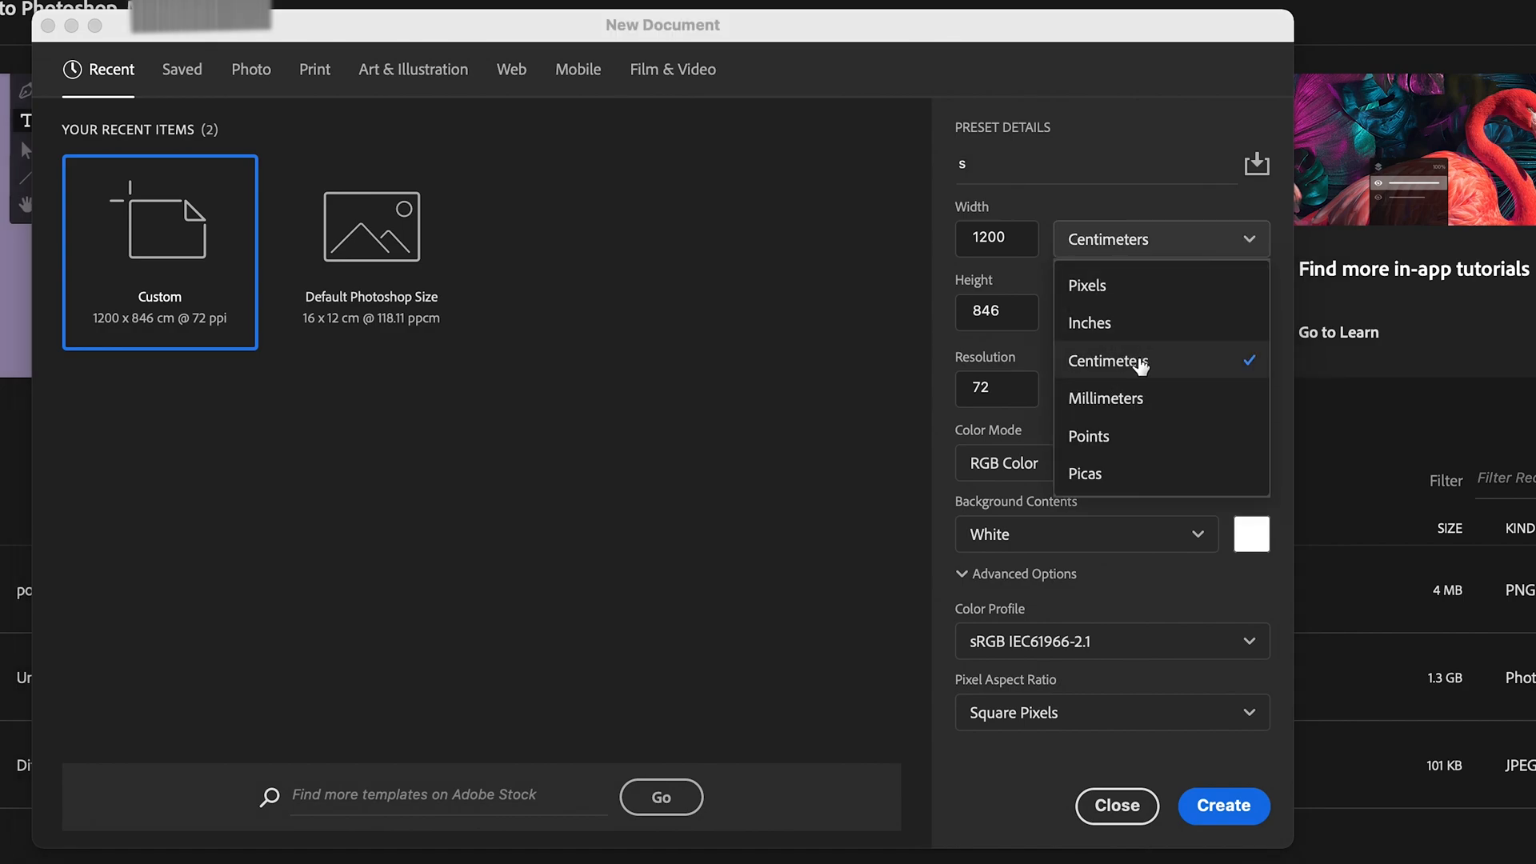
{"action": "left_click", "coordinate": [1128, 301]}
{"action": "double_click", "coordinate": [1016, 231]}
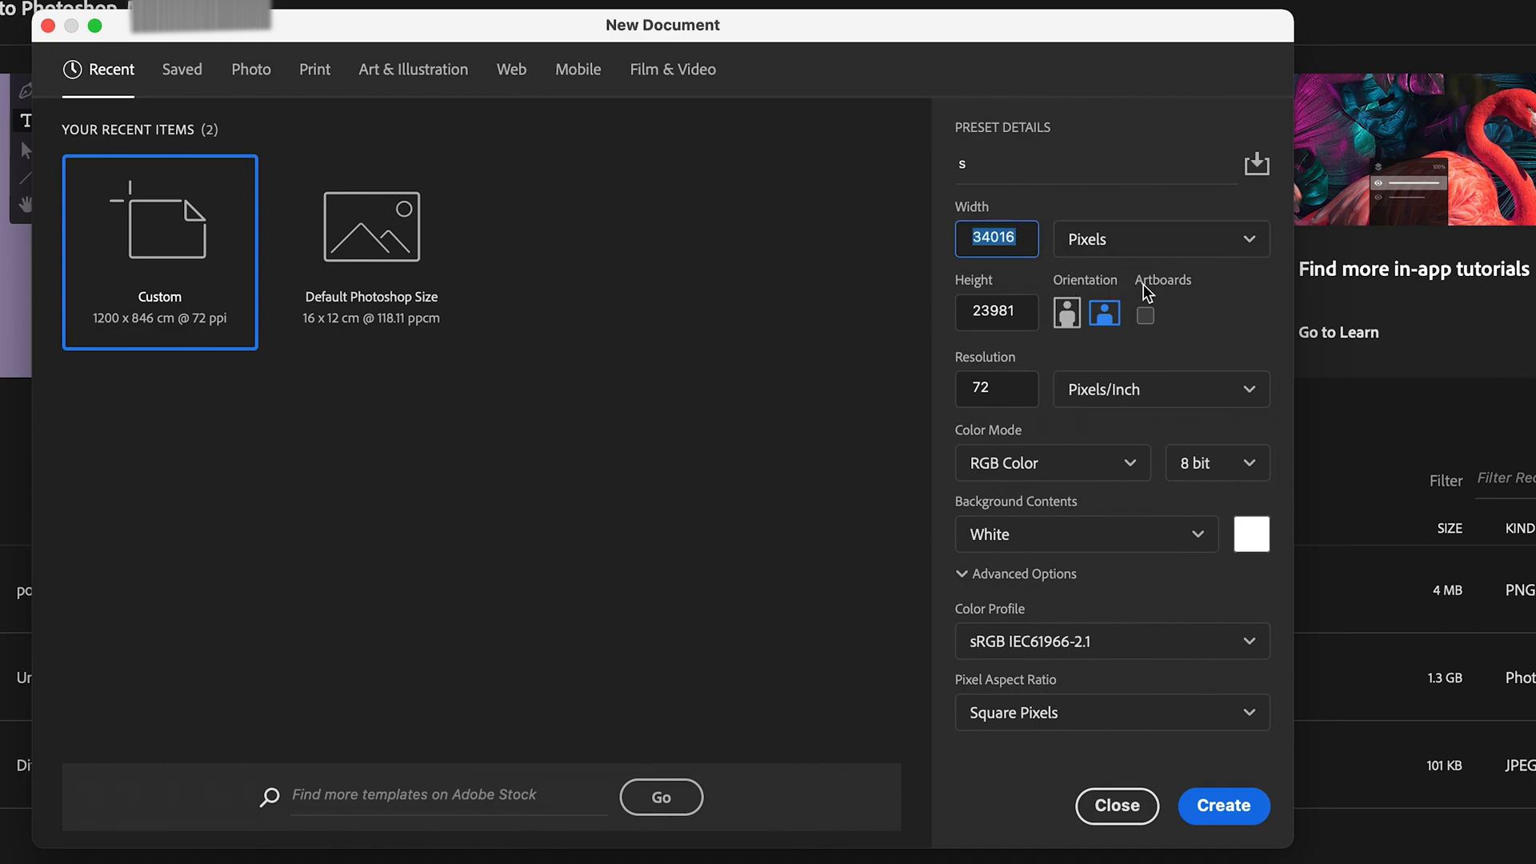
{"action": "key", "text": "BackSpace"}
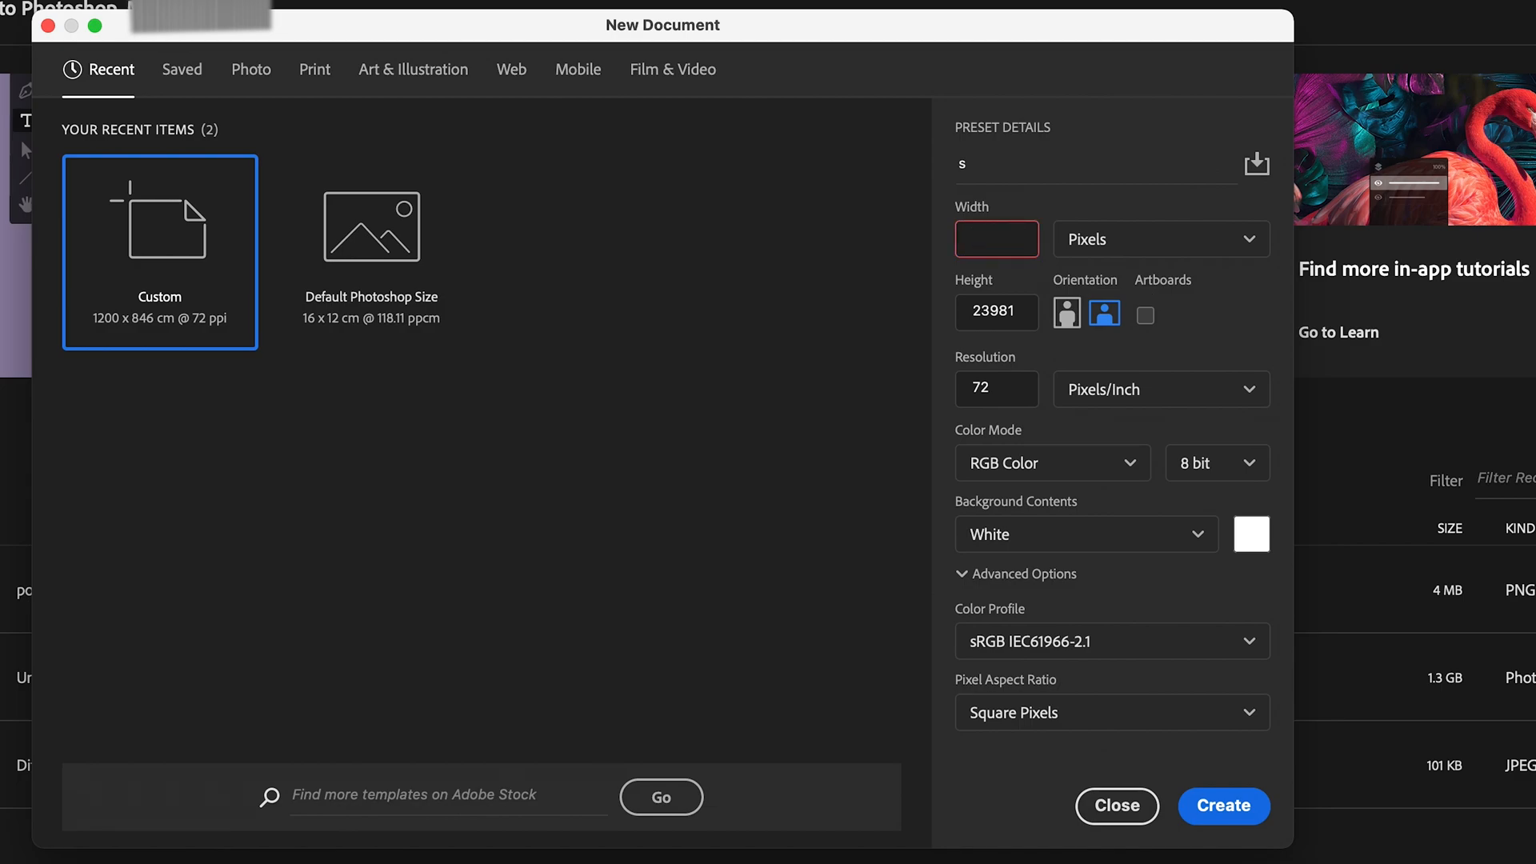
{"action": "type", "text": "1000"}
{"action": "left_click", "coordinate": [1013, 311]}
{"action": "key", "text": "BackSpace"}
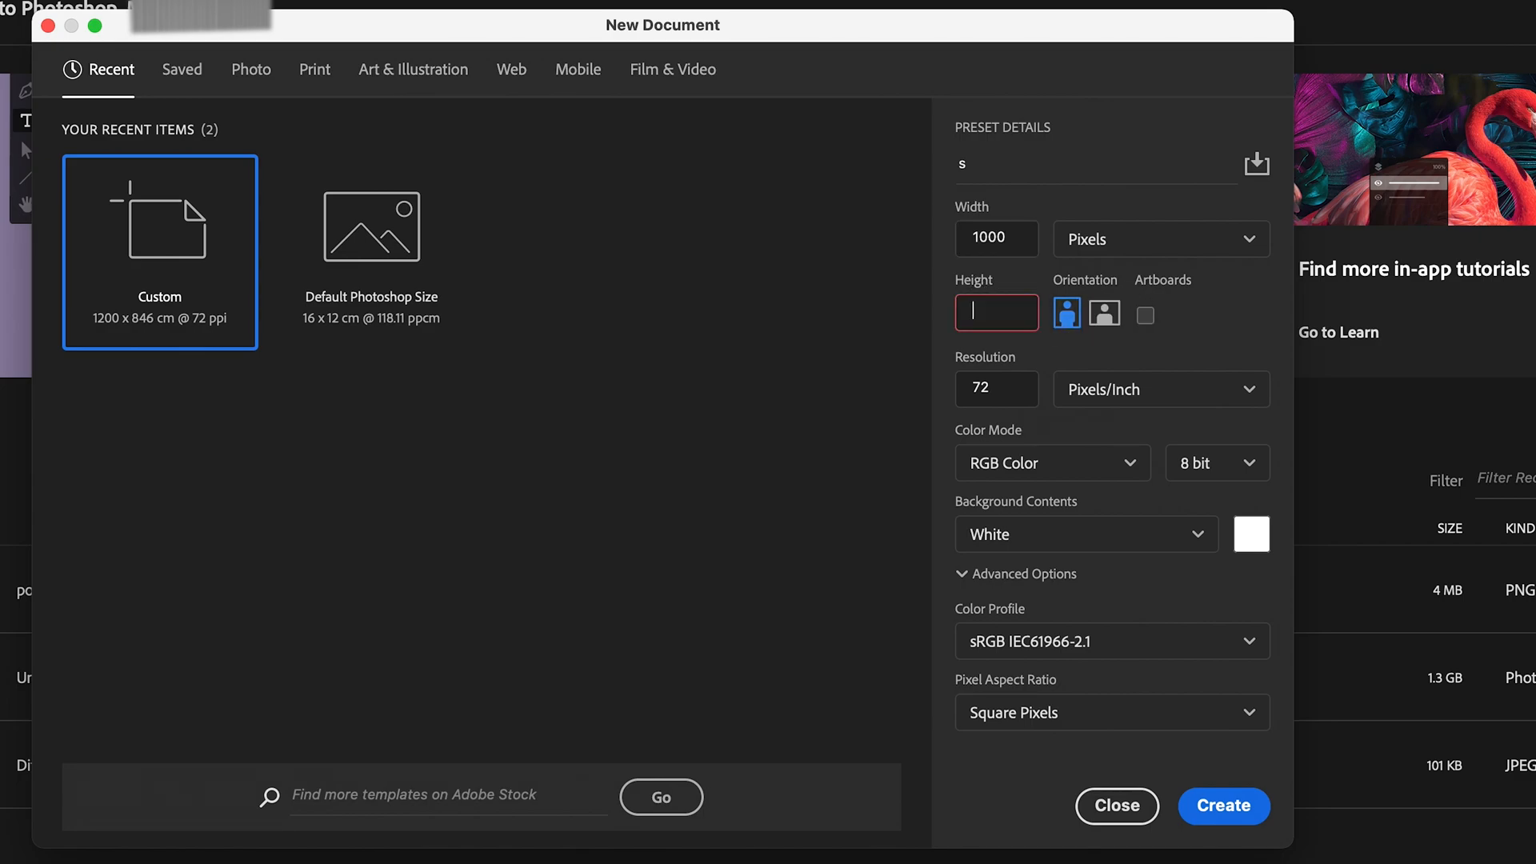
{"action": "type", "text": "1000"}
Set the resolution to 72 pixels/inch and the color mode to RGB Color, and create the document.
{"action": "left_click", "coordinate": [995, 392]}
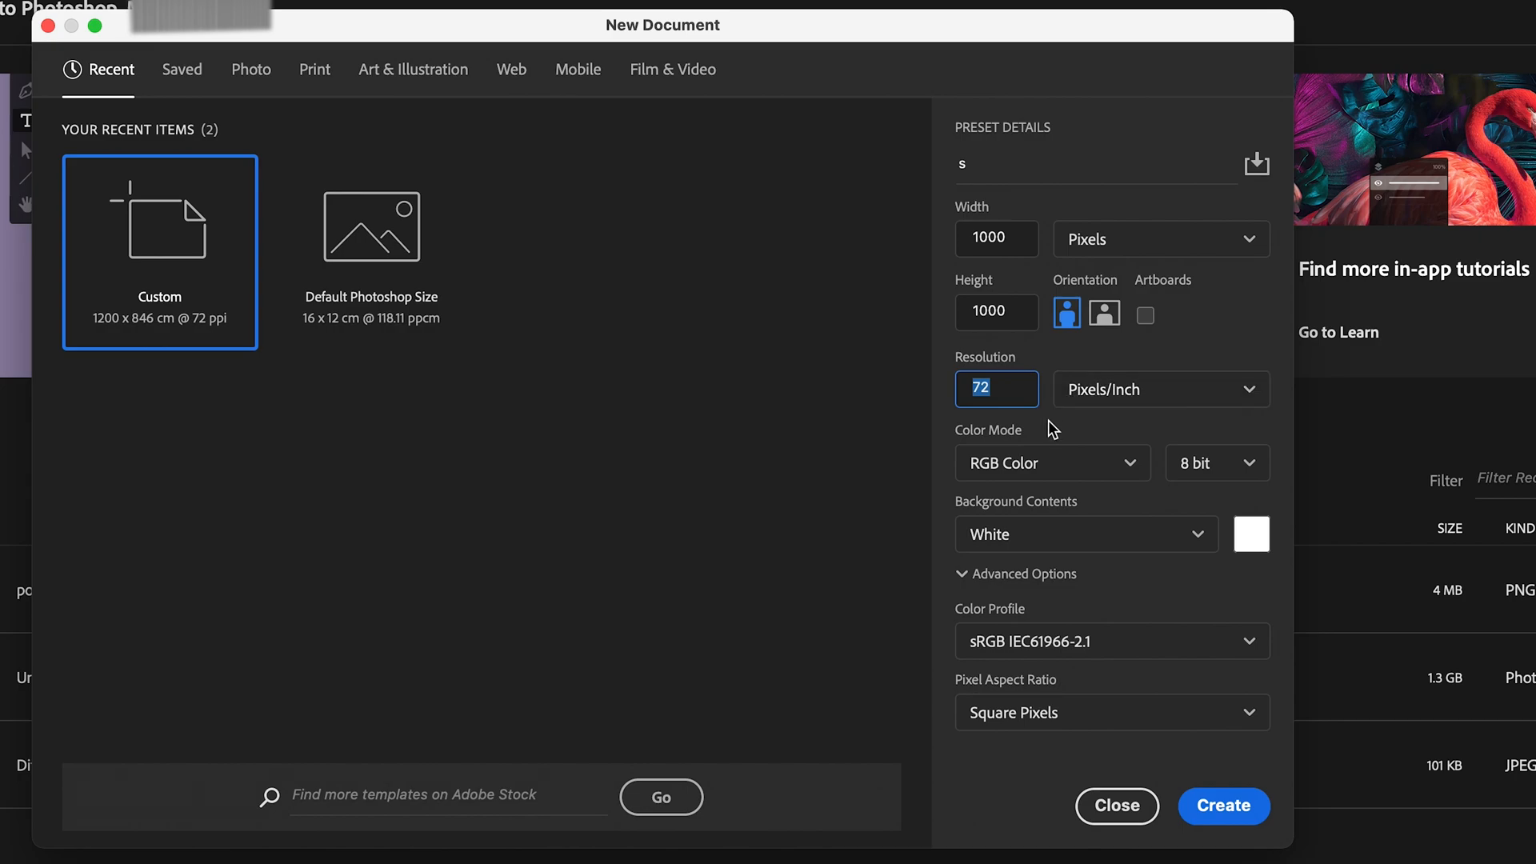
{"action": "key", "text": "BackSpace"}
{"action": "key", "text": "BackSpace"}
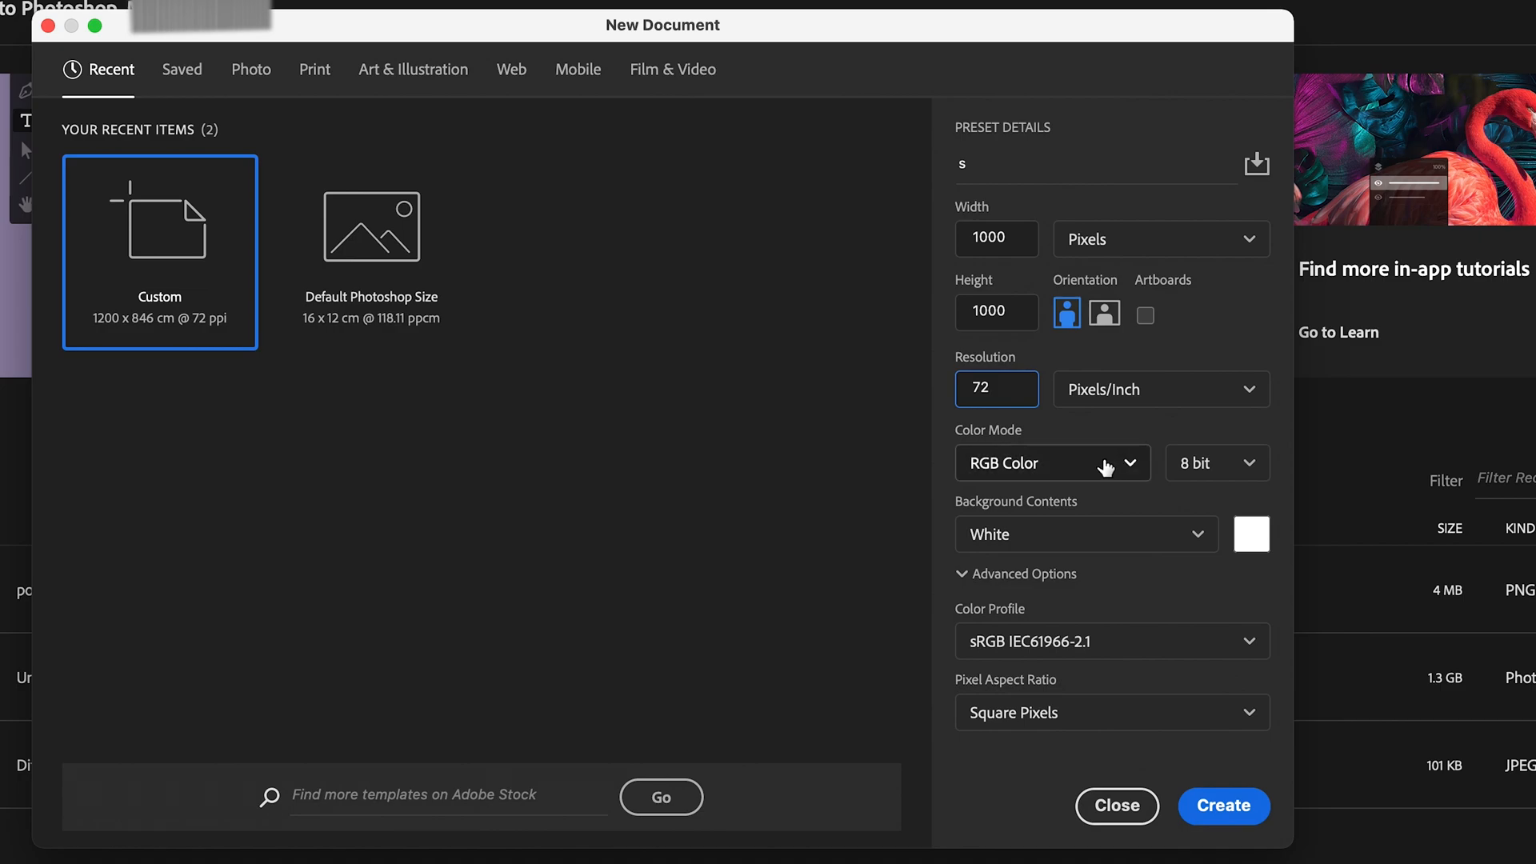
{"action": "left_click", "coordinate": [1132, 464]}
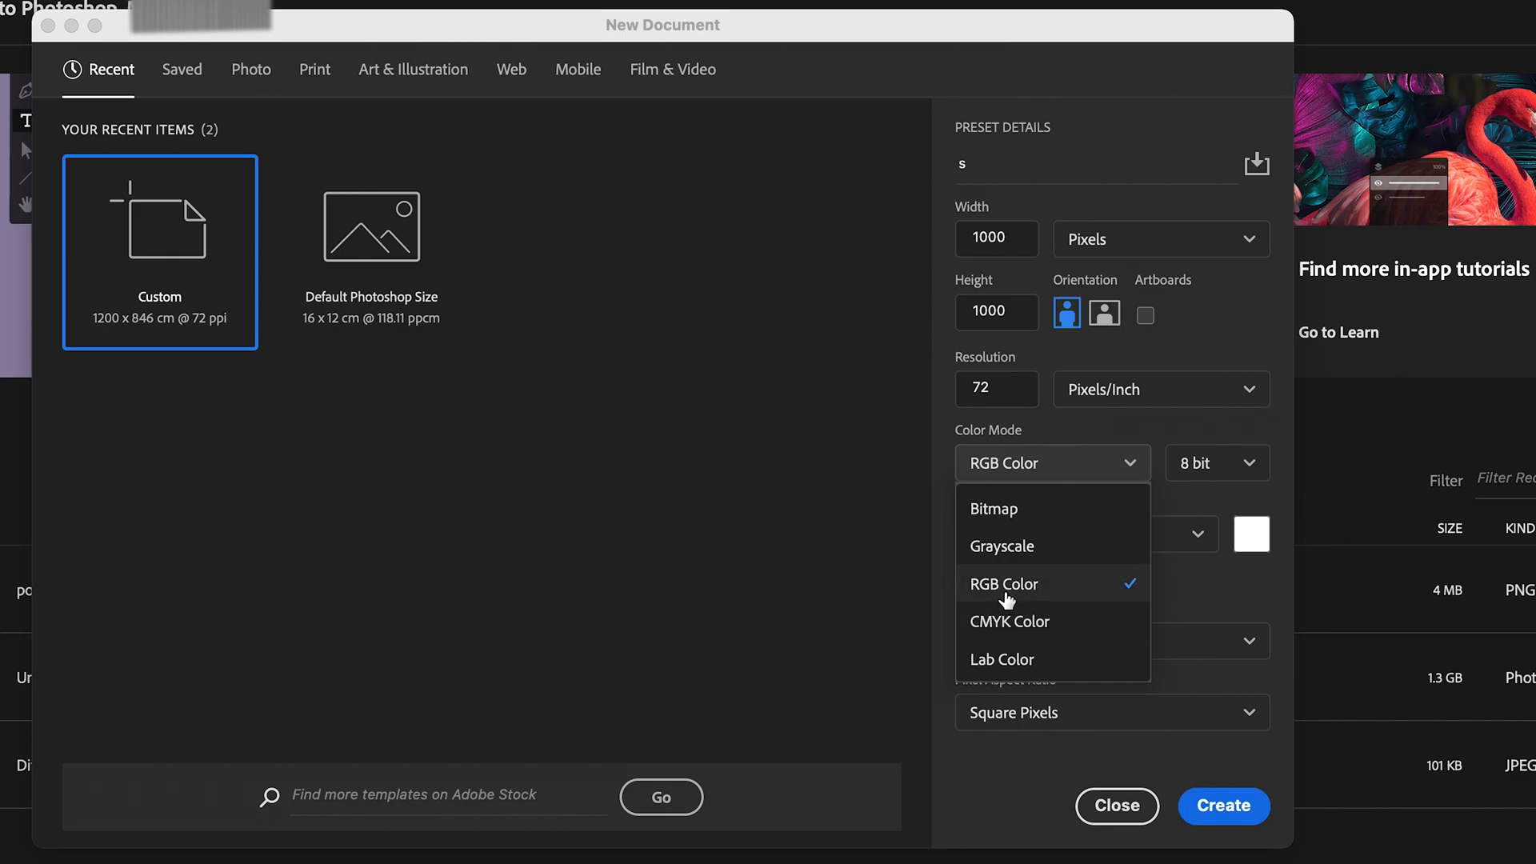
{"action": "left_click", "coordinate": [1008, 593]}
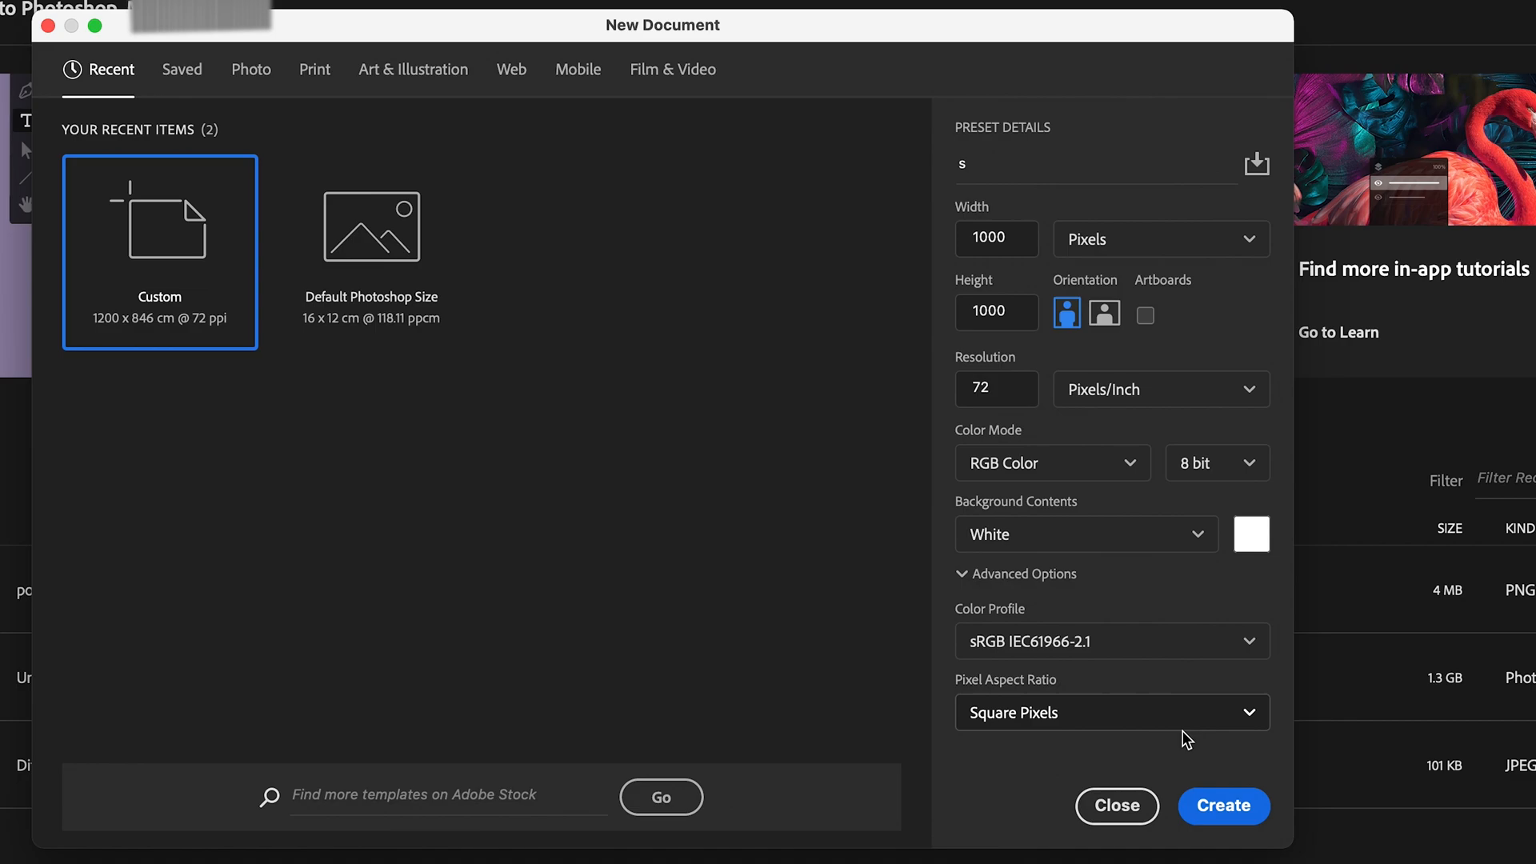
{"action": "left_click", "coordinate": [1211, 815]}
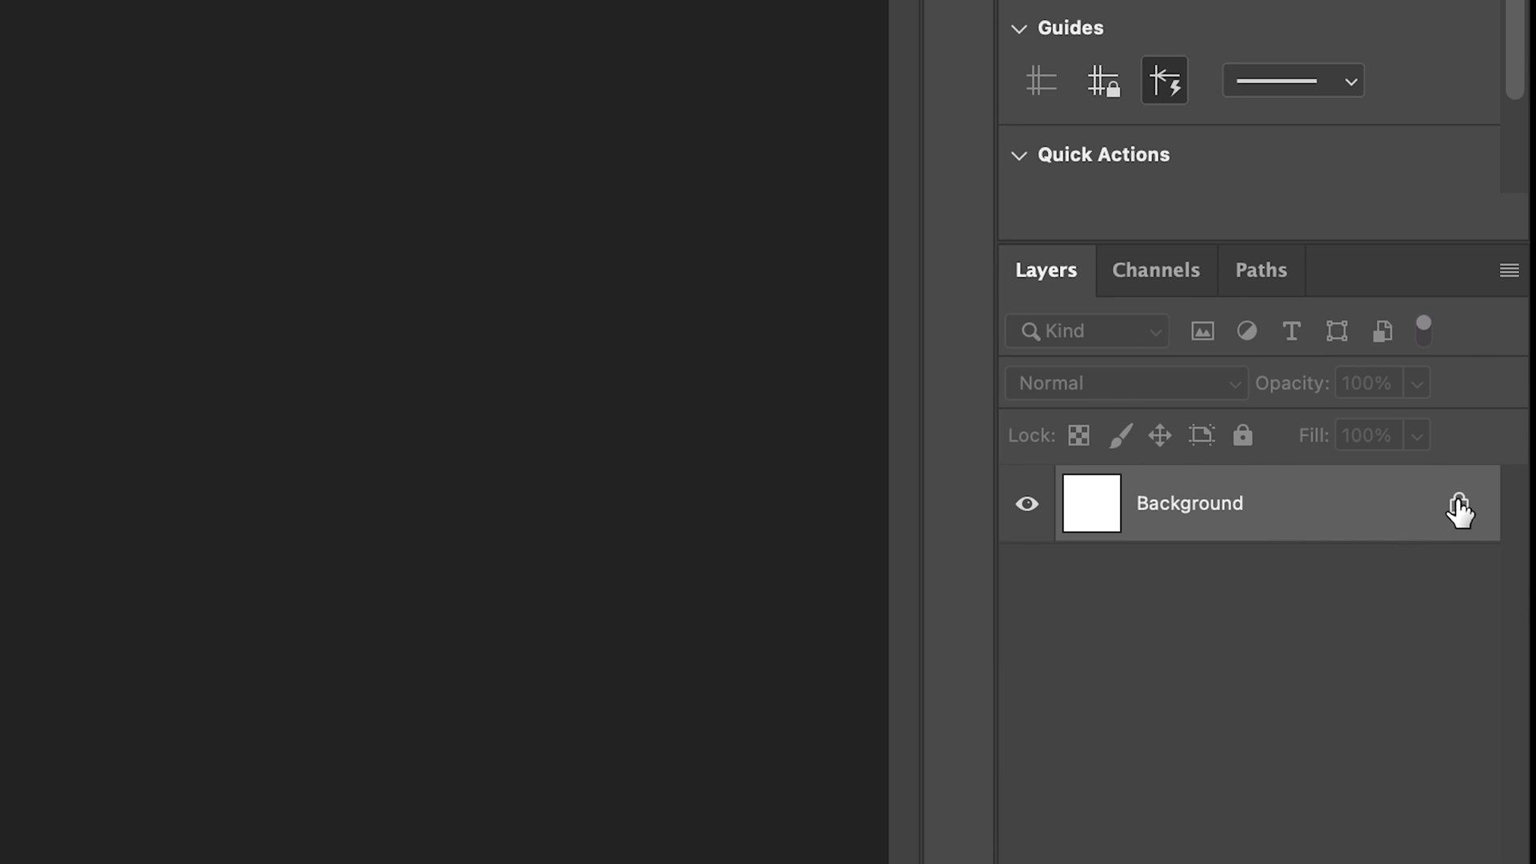
Unlock the Background layer so it becomes a regular editable layer.
{"action": "left_click", "coordinate": [1457, 505]}
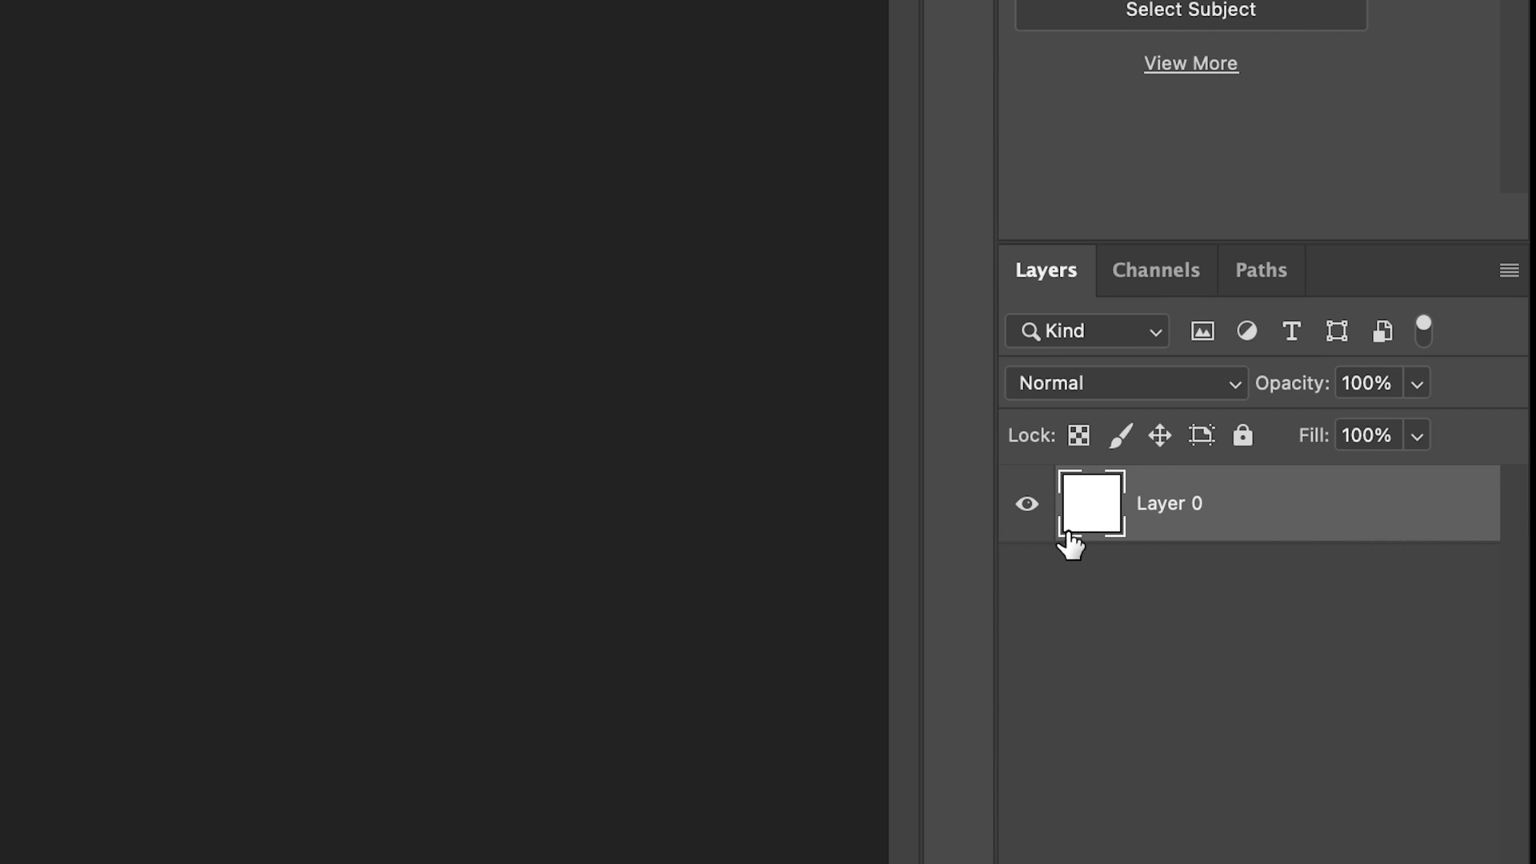
{"action": "left_click", "coordinate": [1240, 437]}
{"action": "left_click", "coordinate": [1469, 519]}
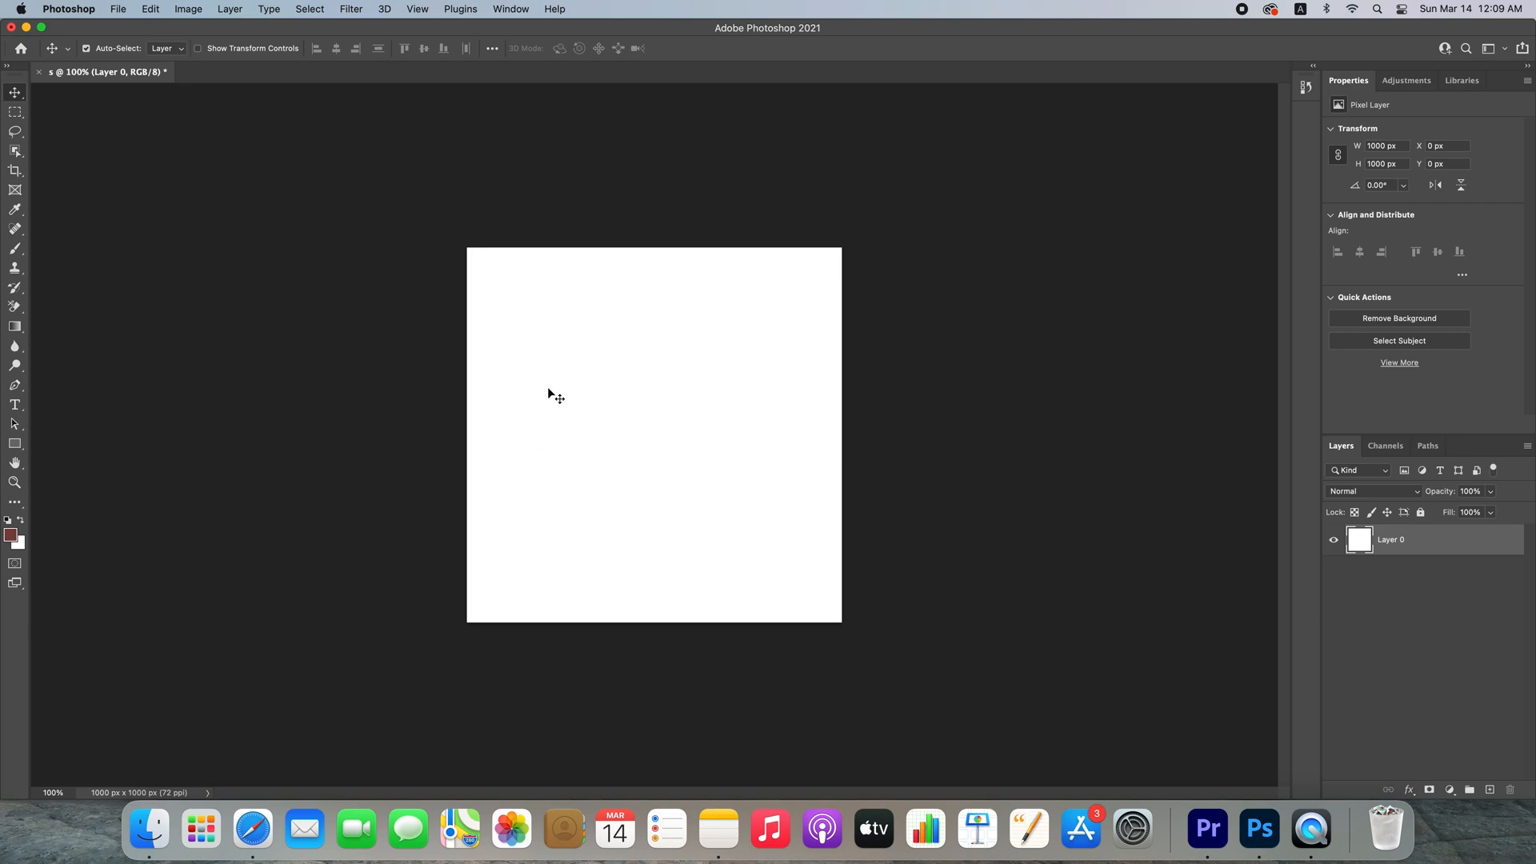
Place 025pikachu_os_anime_10.png from Downloads as an embedded image and shift it slightly up and left, to about X 42 px, Y 68 px.
{"action": "left_click", "coordinate": [120, 9]}
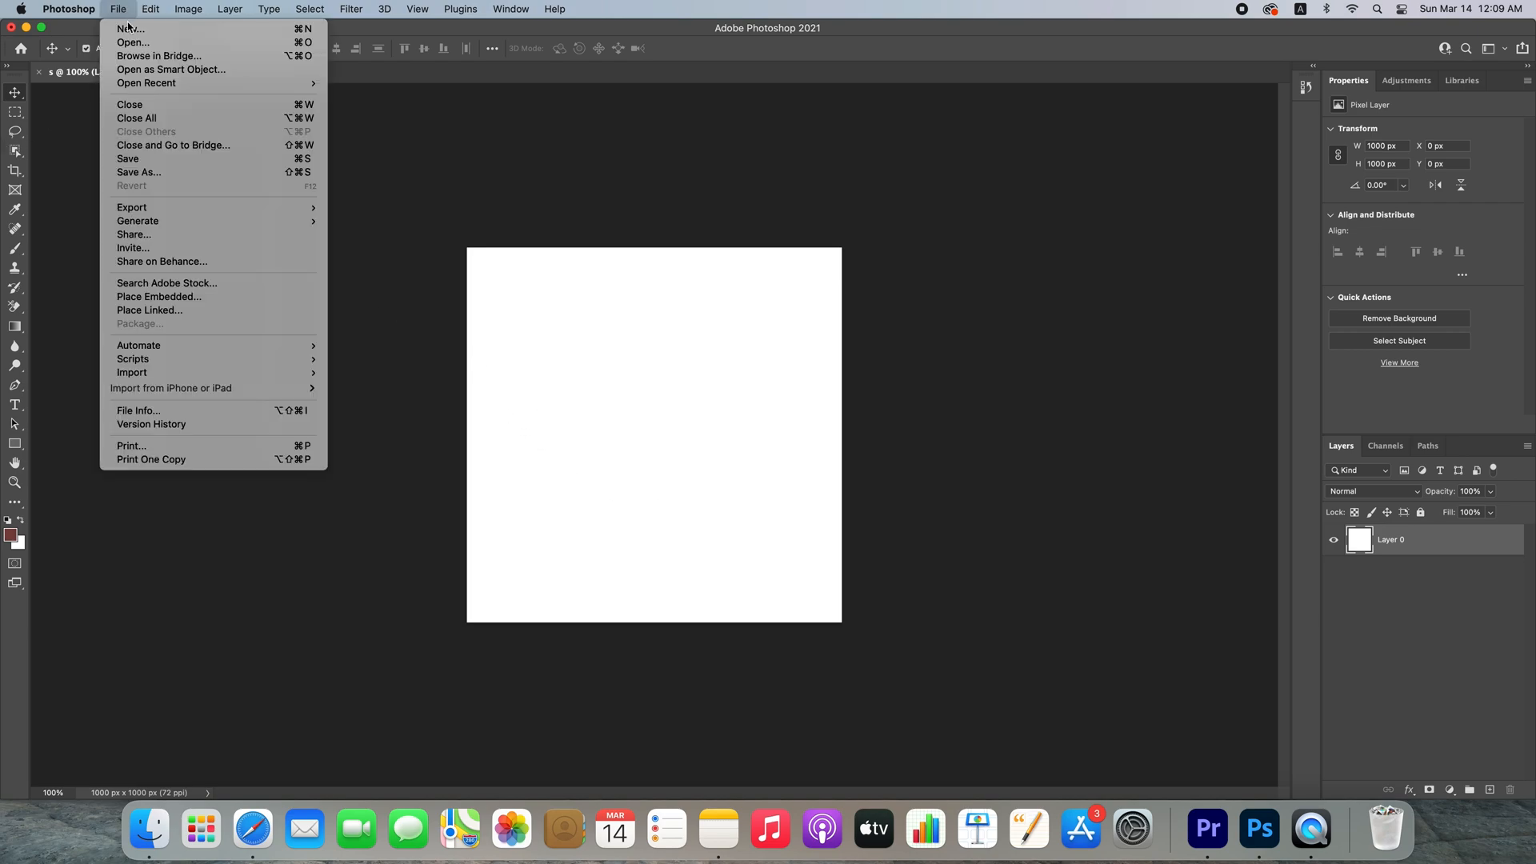
{"action": "left_click", "coordinate": [457, 276]}
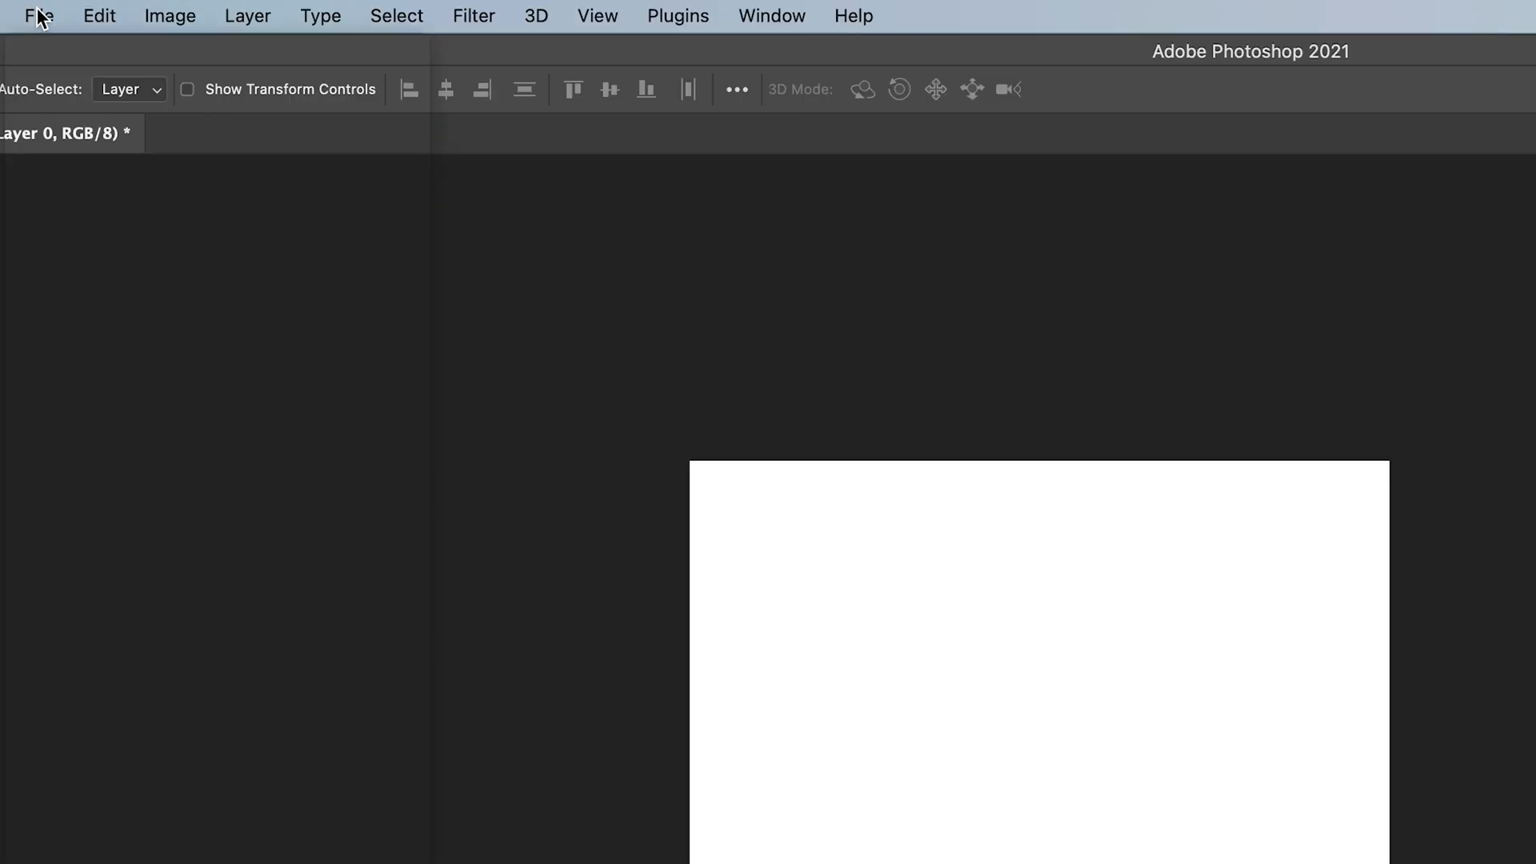
{"action": "left_click", "coordinate": [40, 16]}
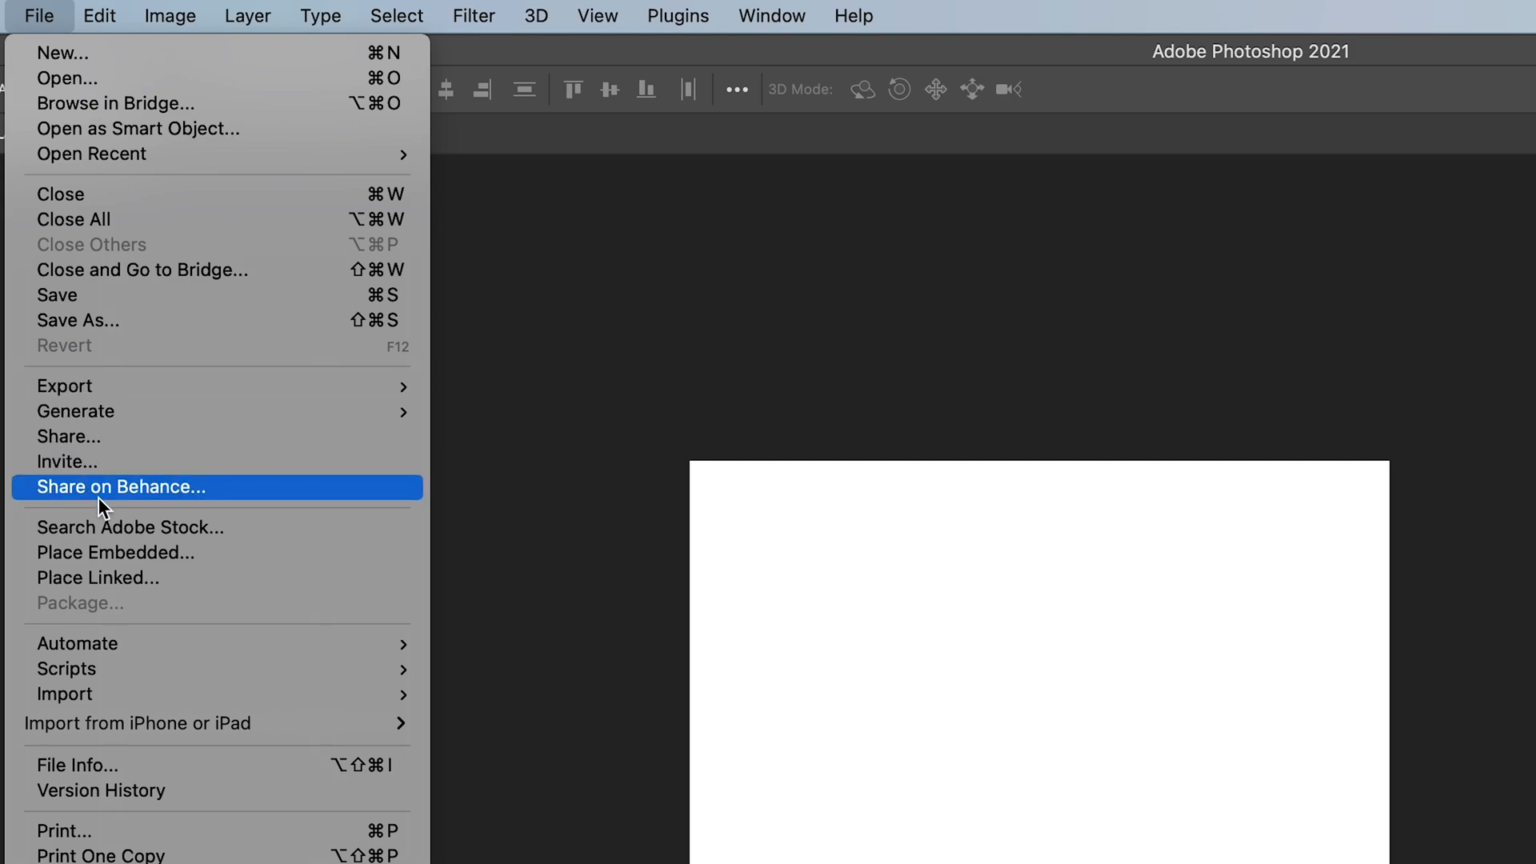
{"action": "mouse_move", "coordinate": [92, 643]}
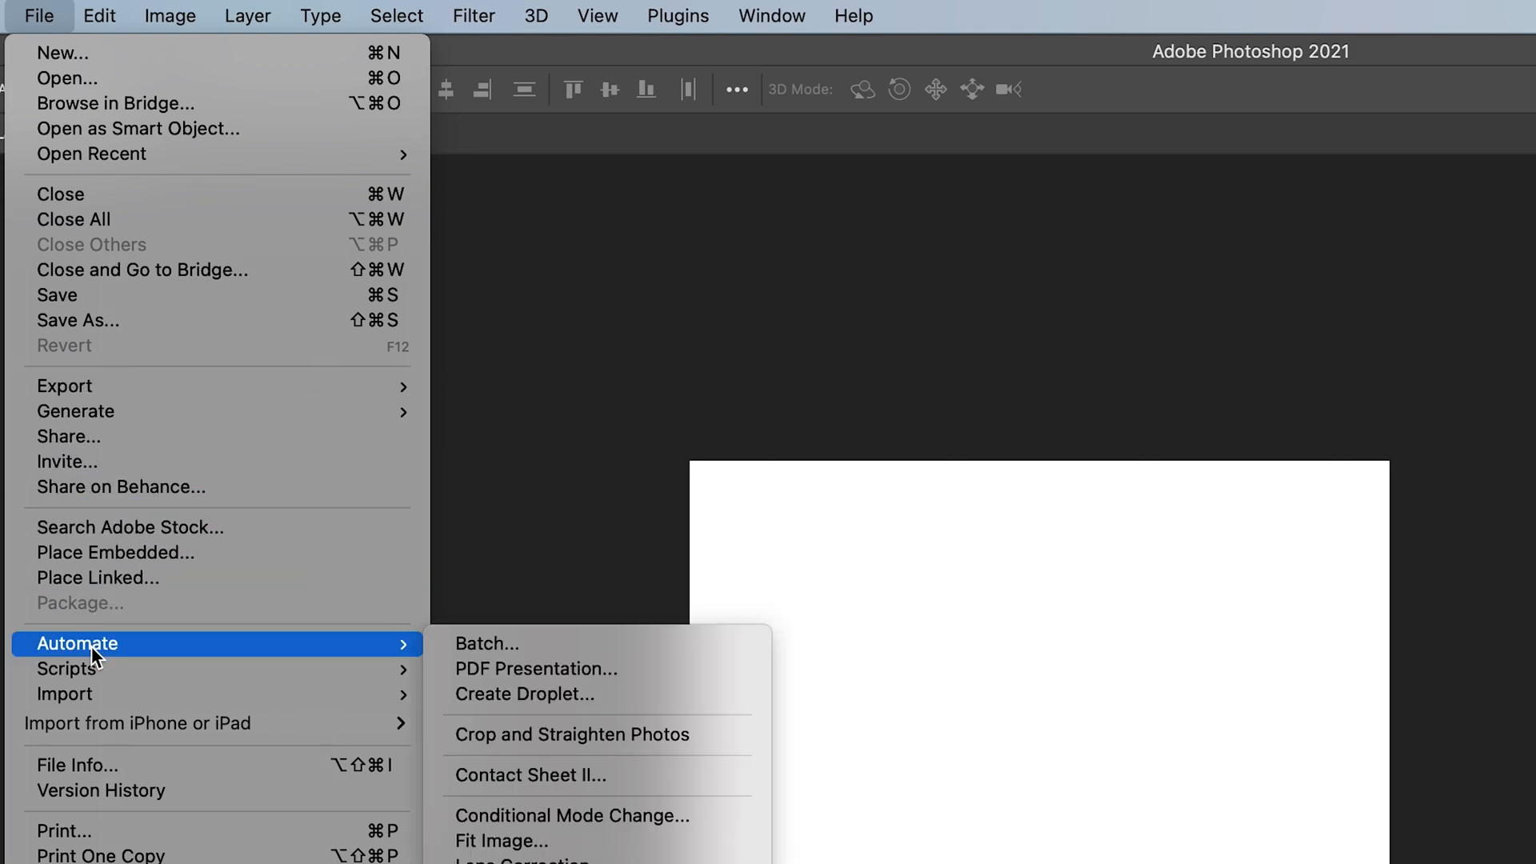
{"action": "left_click", "coordinate": [109, 552]}
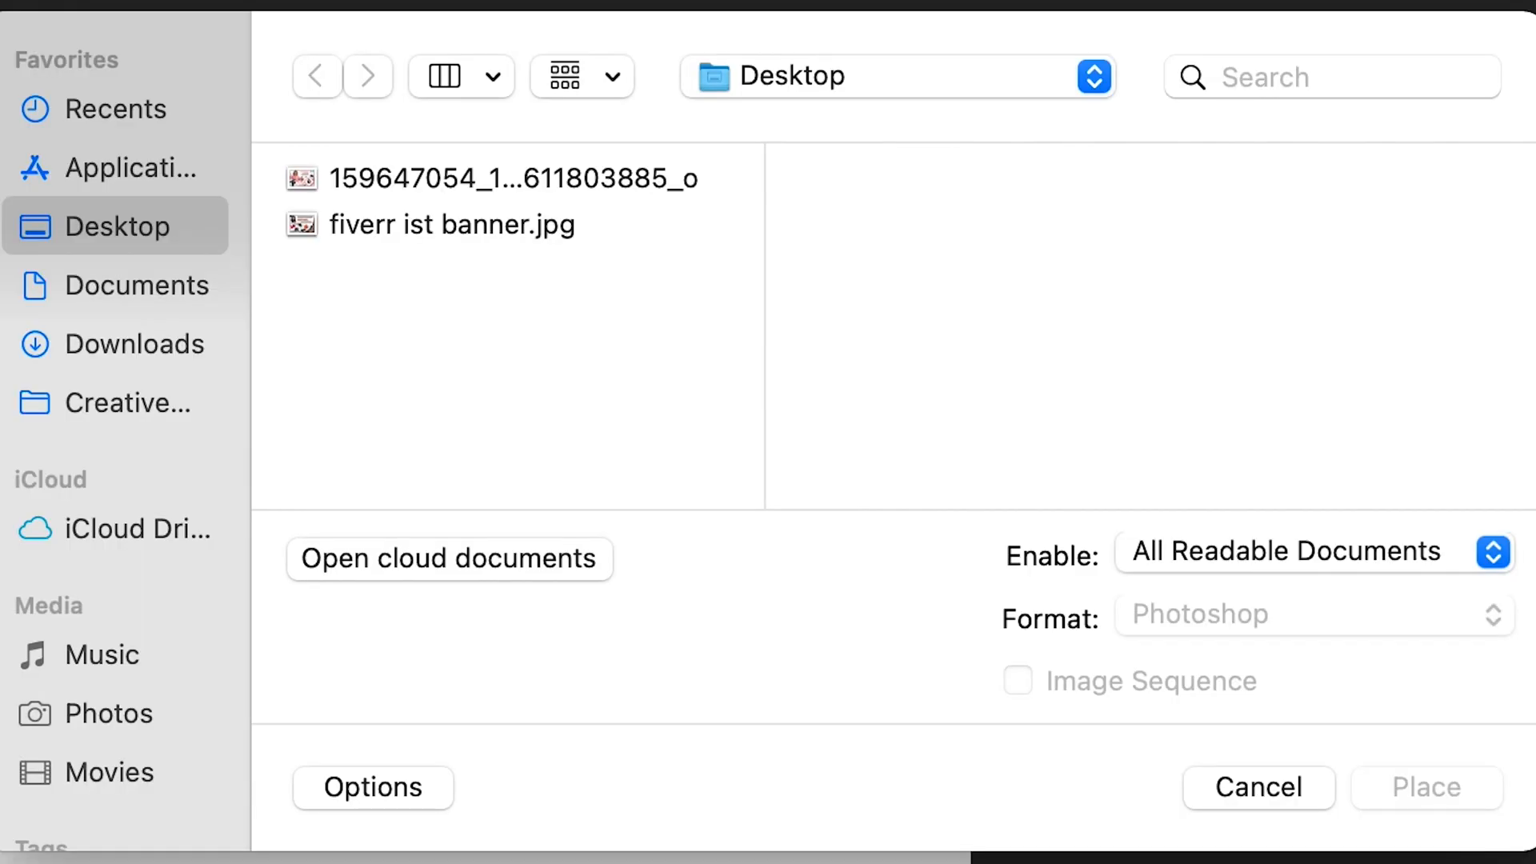
{"action": "left_click", "coordinate": [112, 286]}
{"action": "left_click", "coordinate": [112, 345]}
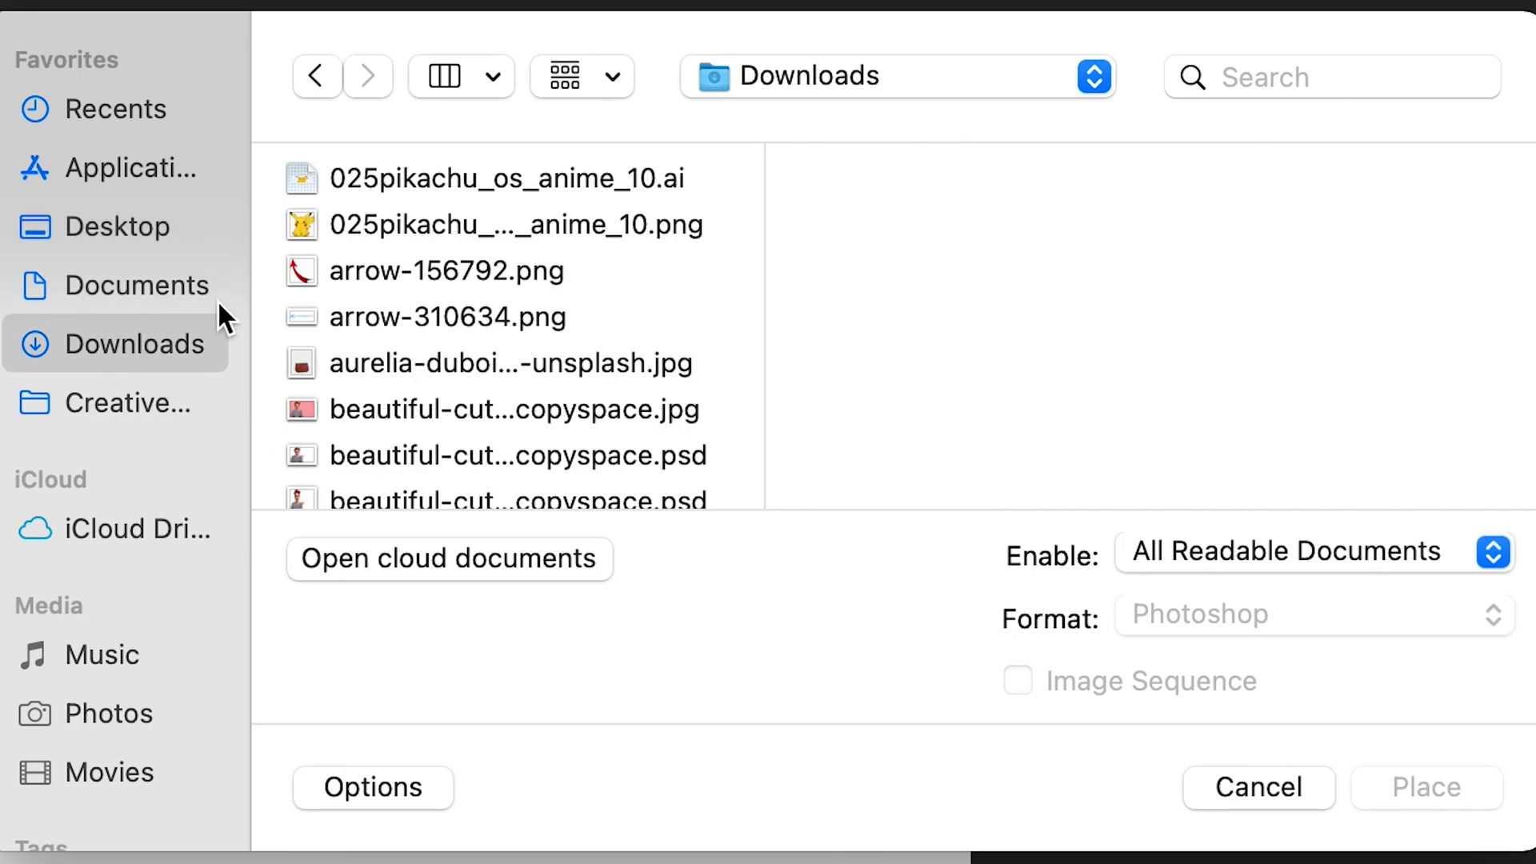
{"action": "left_click", "coordinate": [374, 223]}
{"action": "left_click", "coordinate": [1417, 792]}
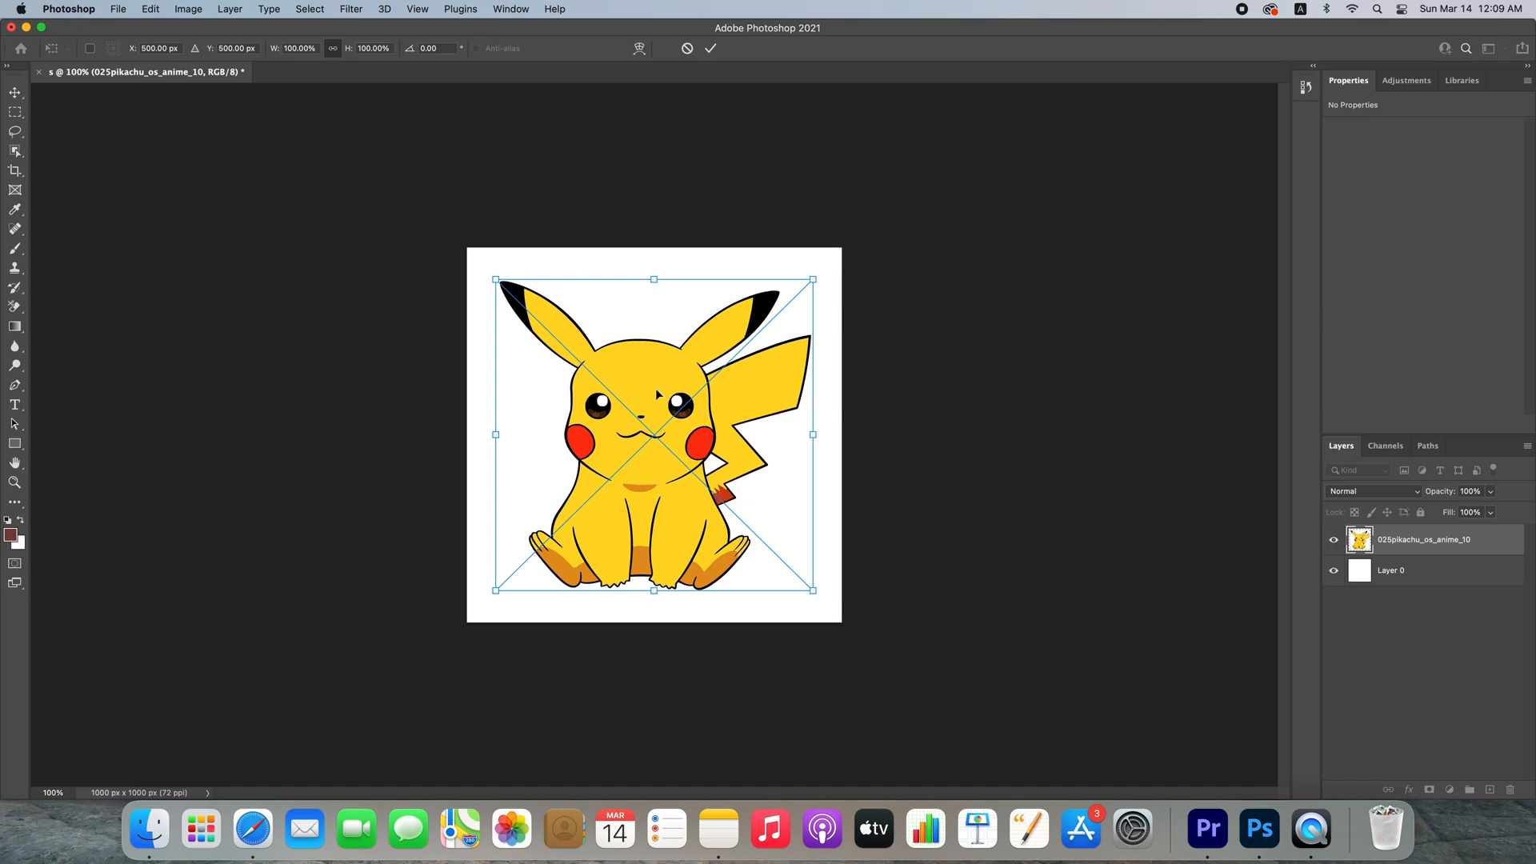
{"action": "left_click", "coordinate": [16, 96]}
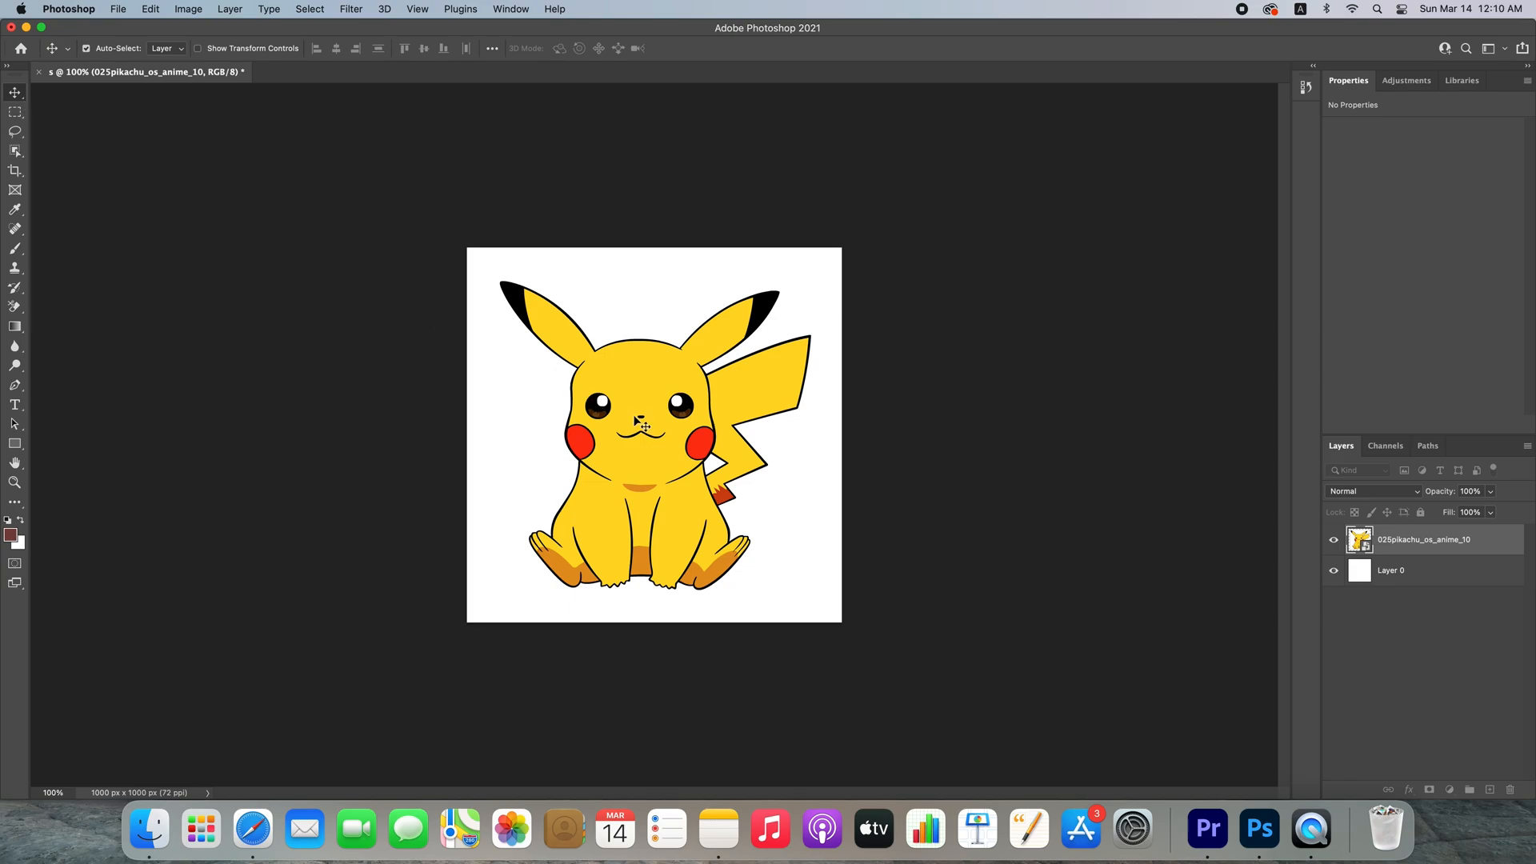
{"action": "left_click_drag", "start_coordinate": [633, 383], "coordinate": [604, 405]}
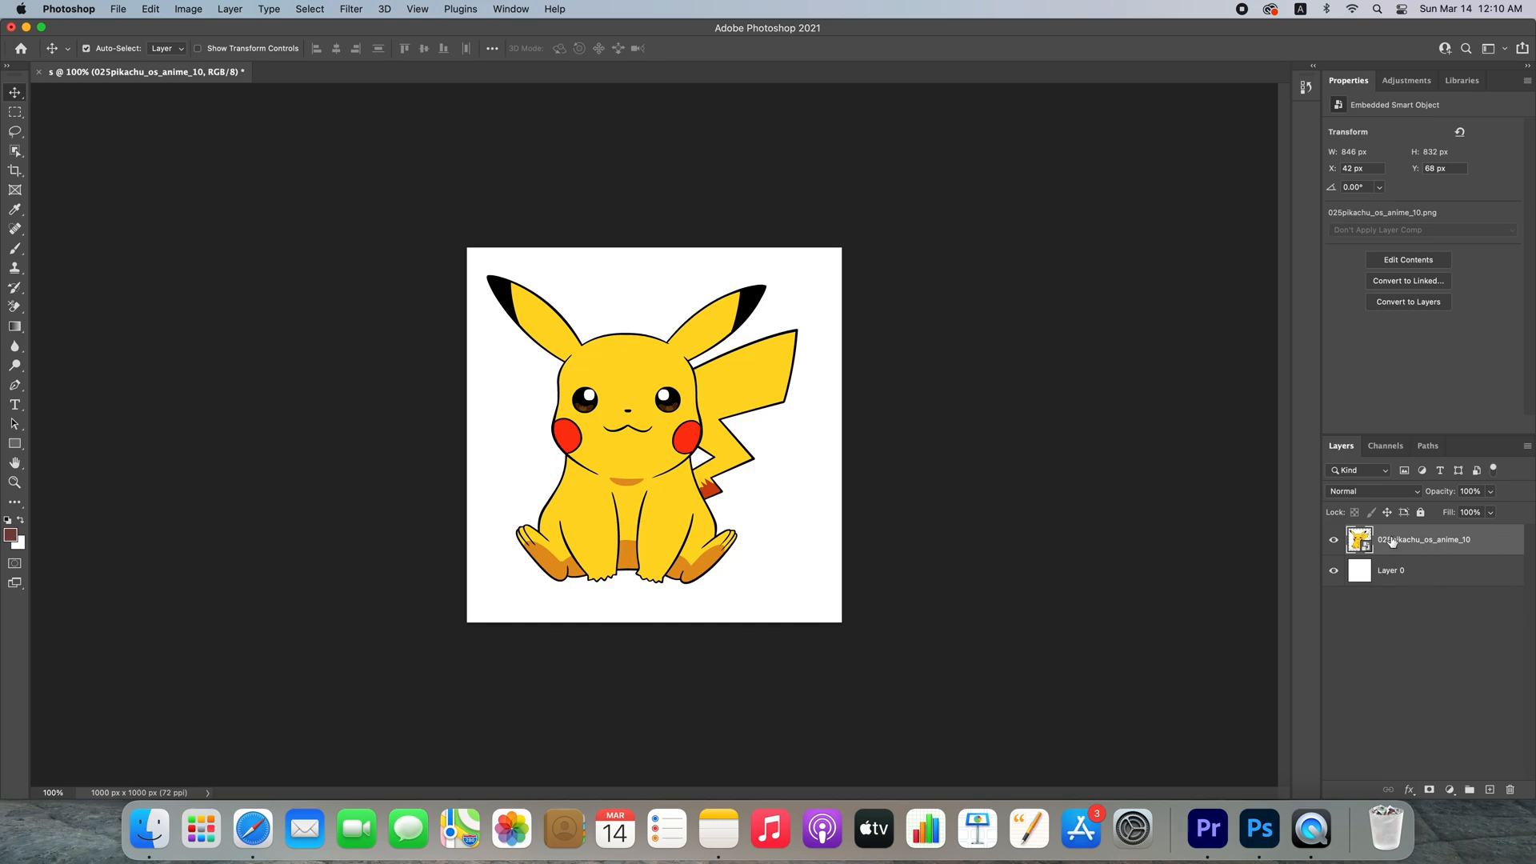
Hide and show the Pikachu layer and Layer 0 in turn, and move Layer 0 above the Pikachu layer and back below.
{"action": "left_click", "coordinate": [1333, 540]}
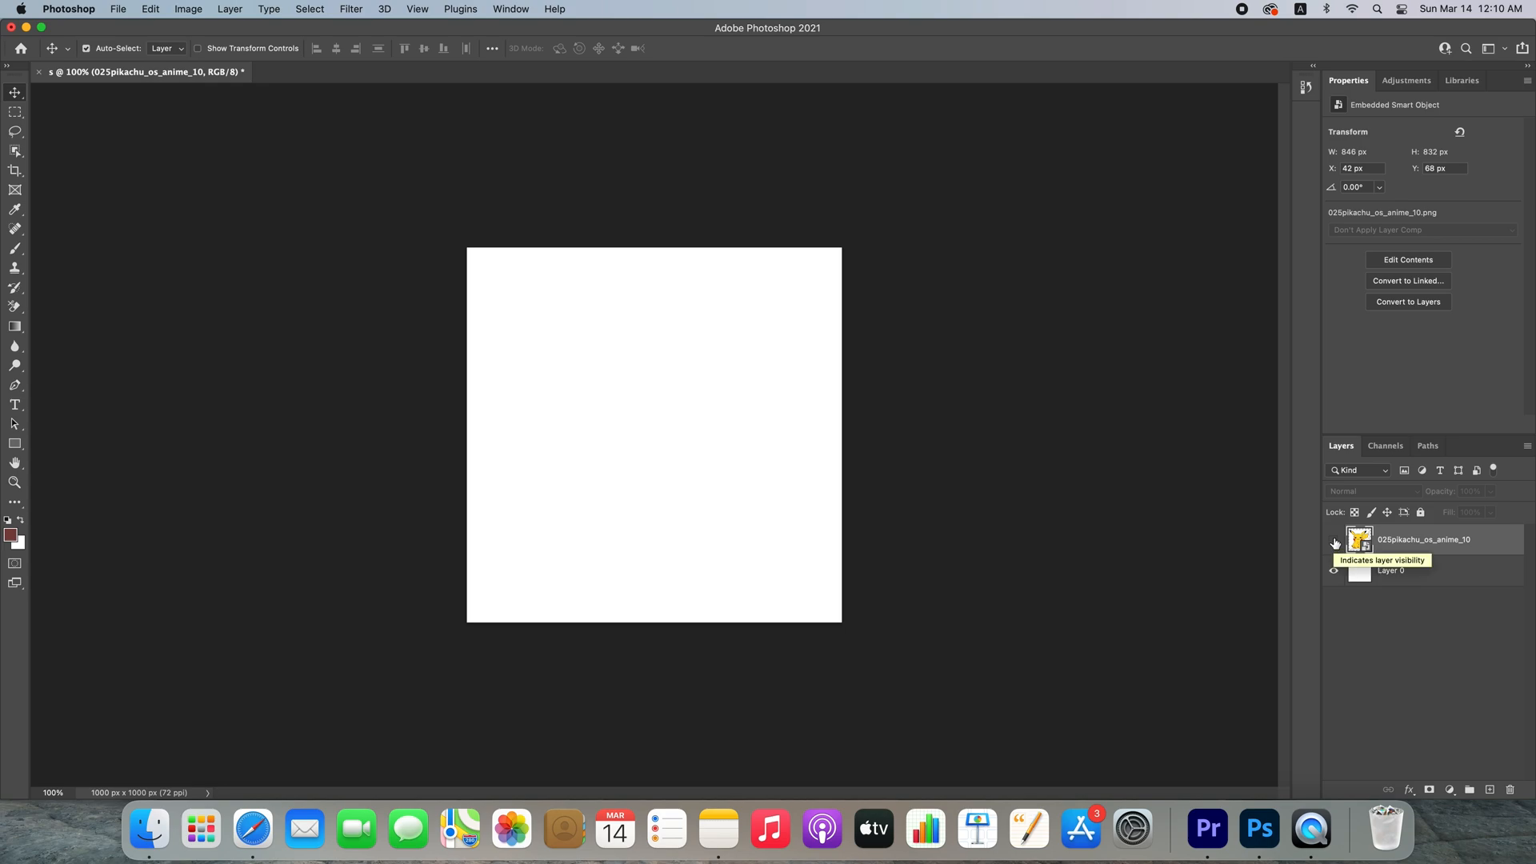
{"action": "left_click", "coordinate": [1333, 541]}
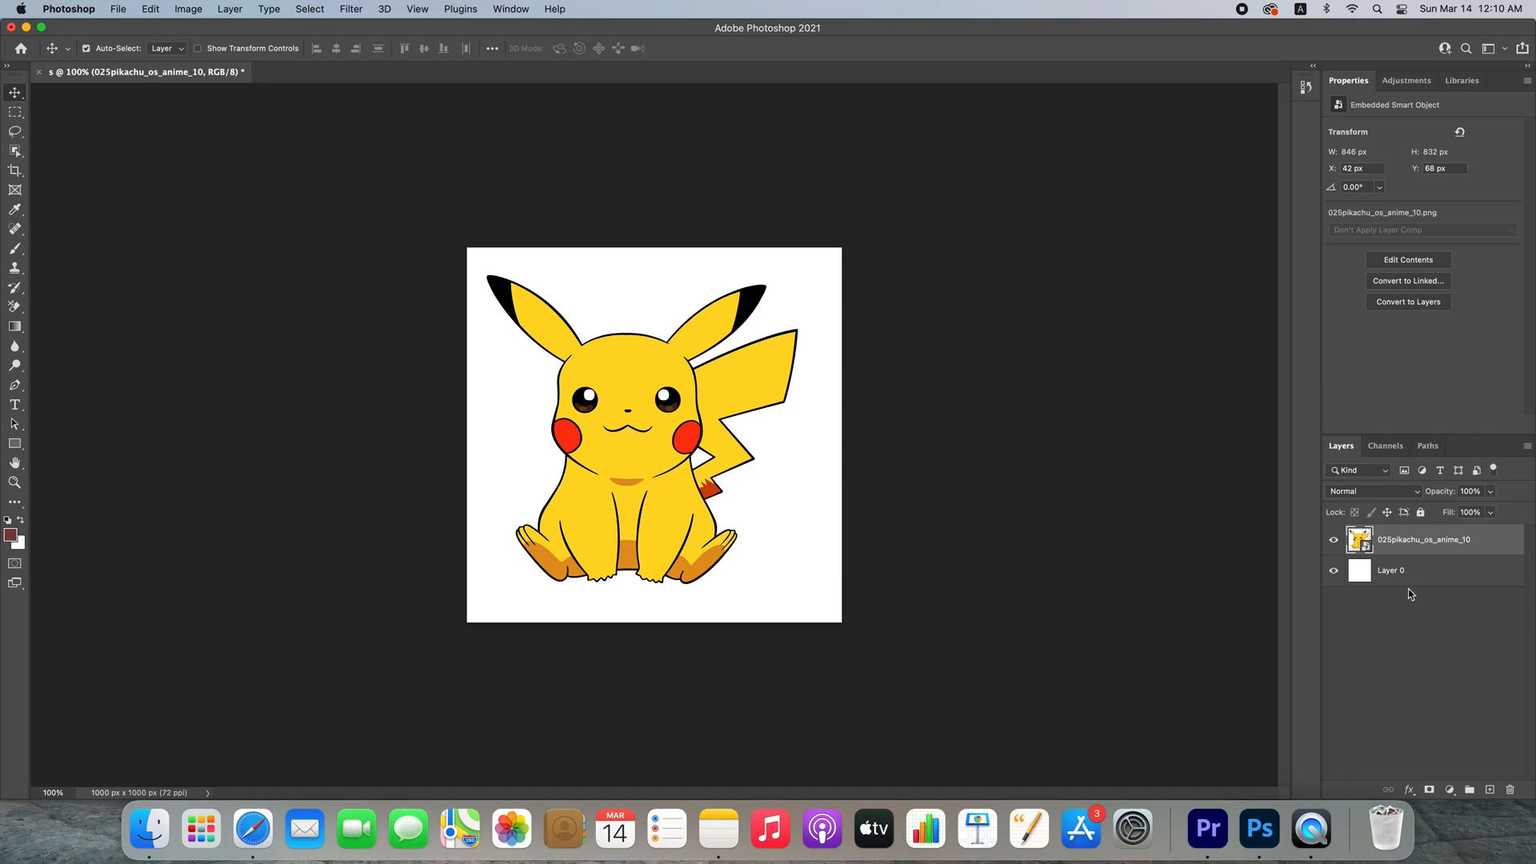
{"action": "left_click", "coordinate": [1332, 571]}
{"action": "left_click", "coordinate": [1332, 571]}
{"action": "left_click", "coordinate": [1333, 571]}
{"action": "left_click", "coordinate": [1333, 572]}
{"action": "left_click_drag", "start_coordinate": [1418, 576], "coordinate": [1417, 526]}
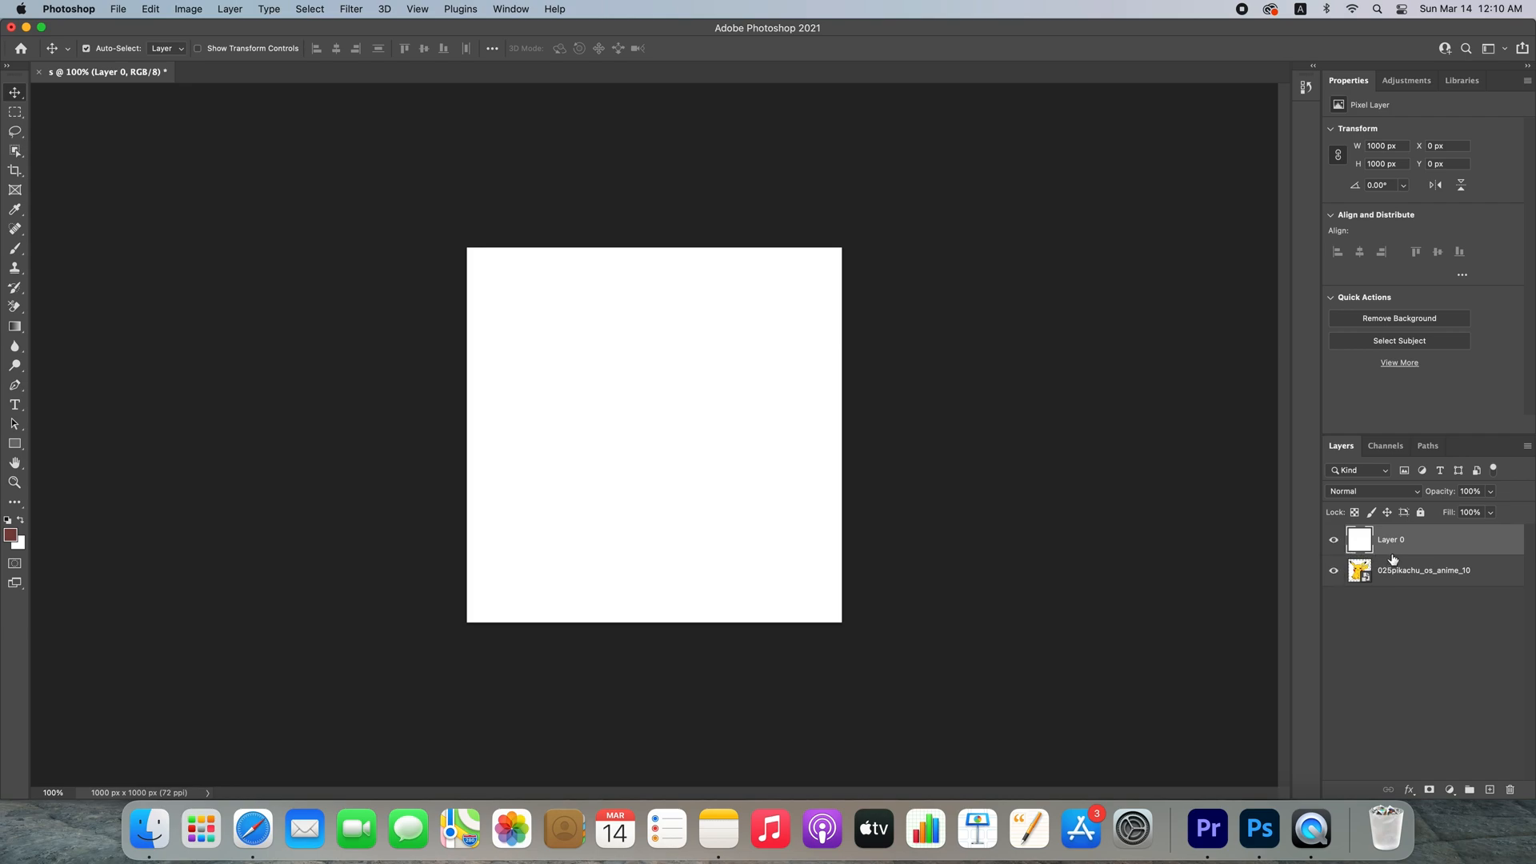
{"action": "left_click_drag", "start_coordinate": [1413, 573], "coordinate": [1412, 531]}
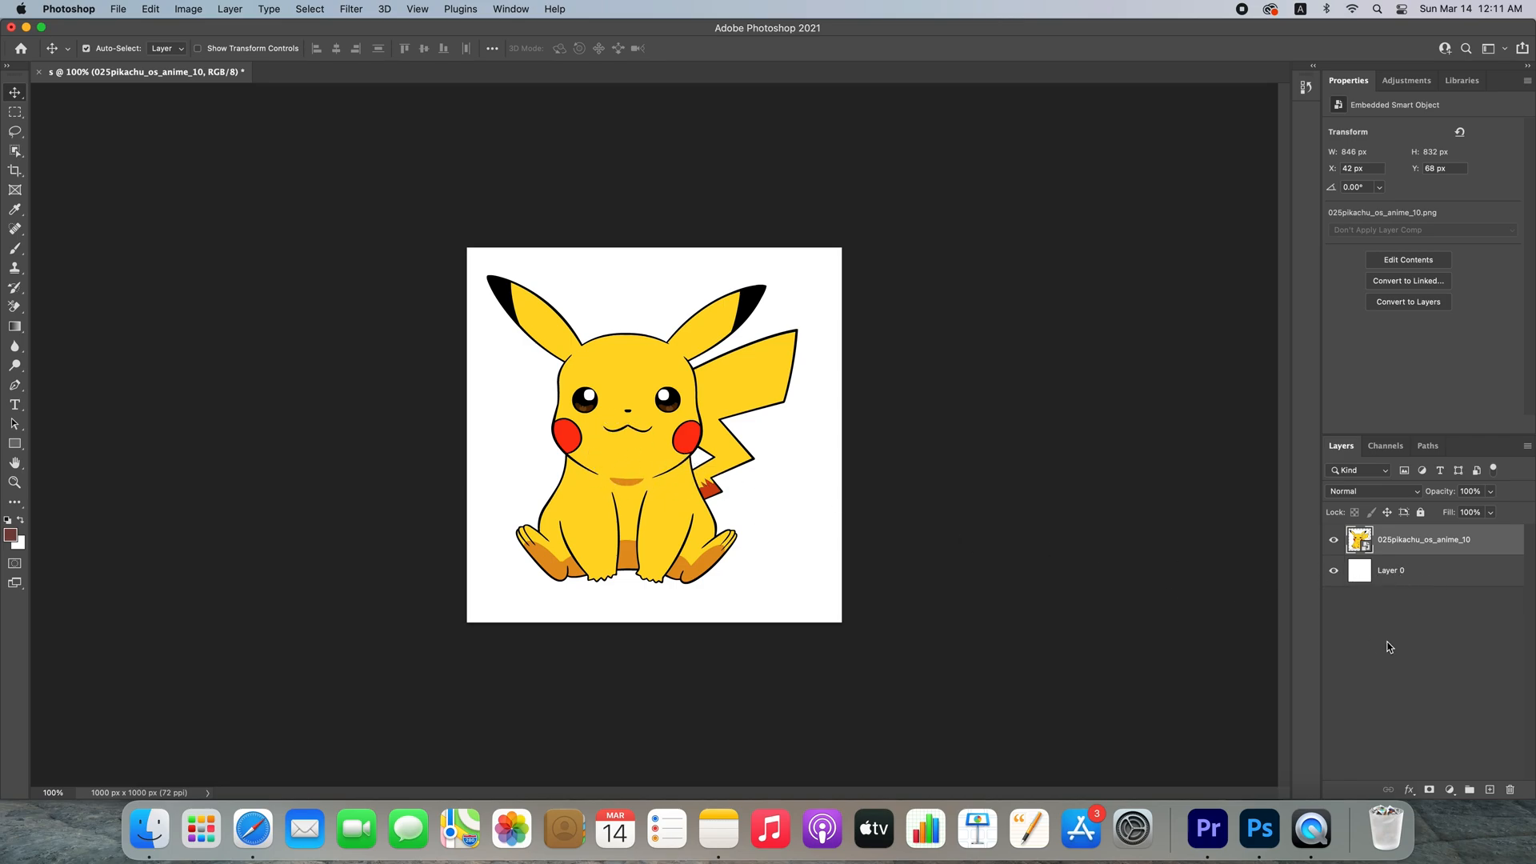
Draw a closed six-point path with the Pen tool around Pikachu's face and part of the tail.
{"action": "left_click", "coordinate": [14, 387]}
{"action": "left_click", "coordinate": [504, 354]}
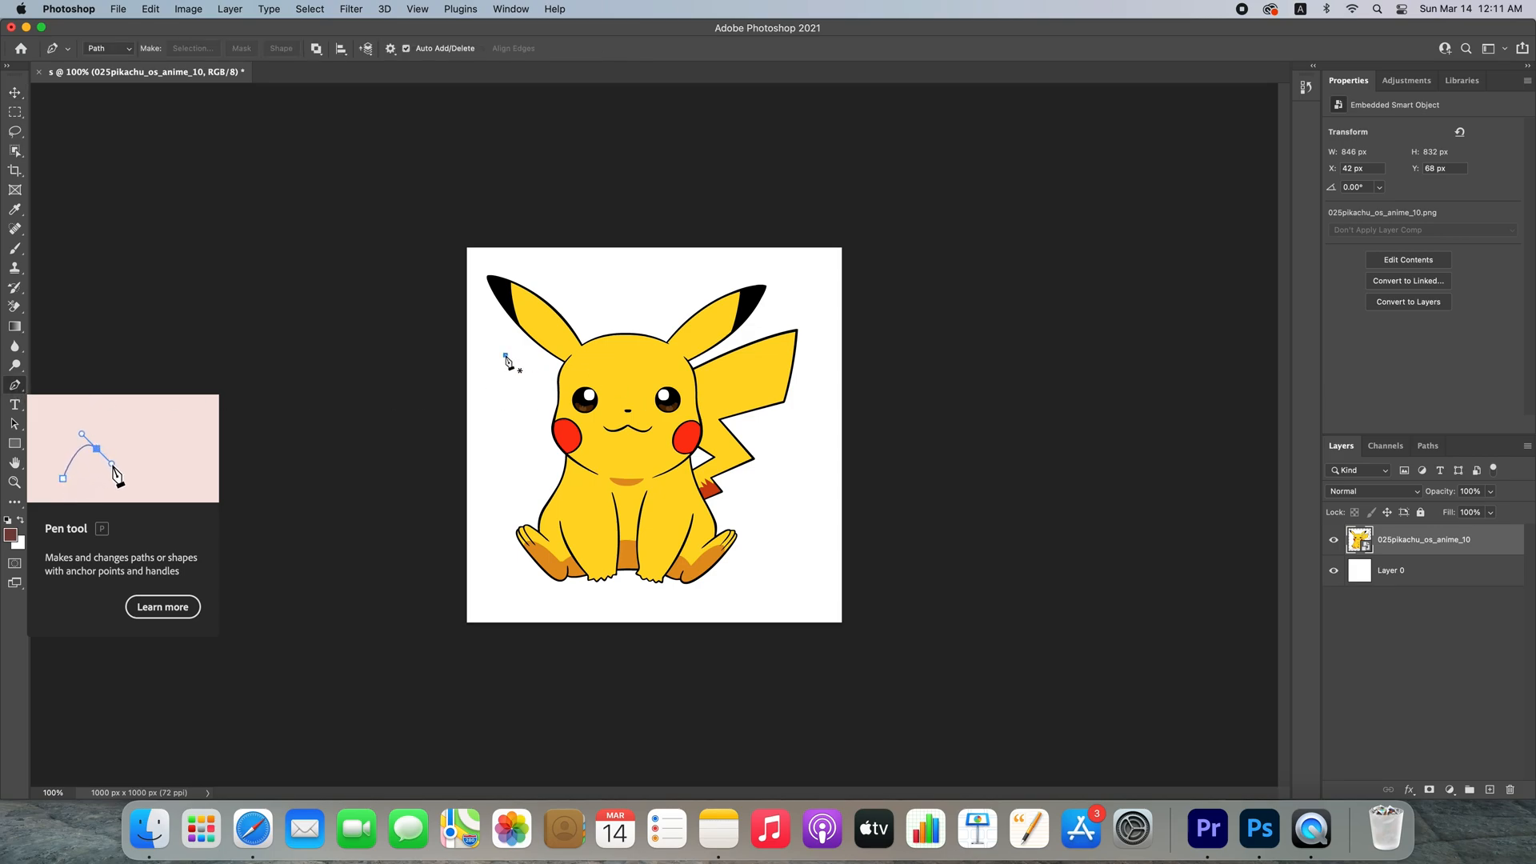
{"action": "left_click", "coordinate": [670, 307]}
{"action": "left_click", "coordinate": [753, 406]}
{"action": "left_click", "coordinate": [759, 492]}
{"action": "left_click", "coordinate": [633, 504]}
{"action": "left_click", "coordinate": [504, 461]}
{"action": "left_click", "coordinate": [505, 354]}
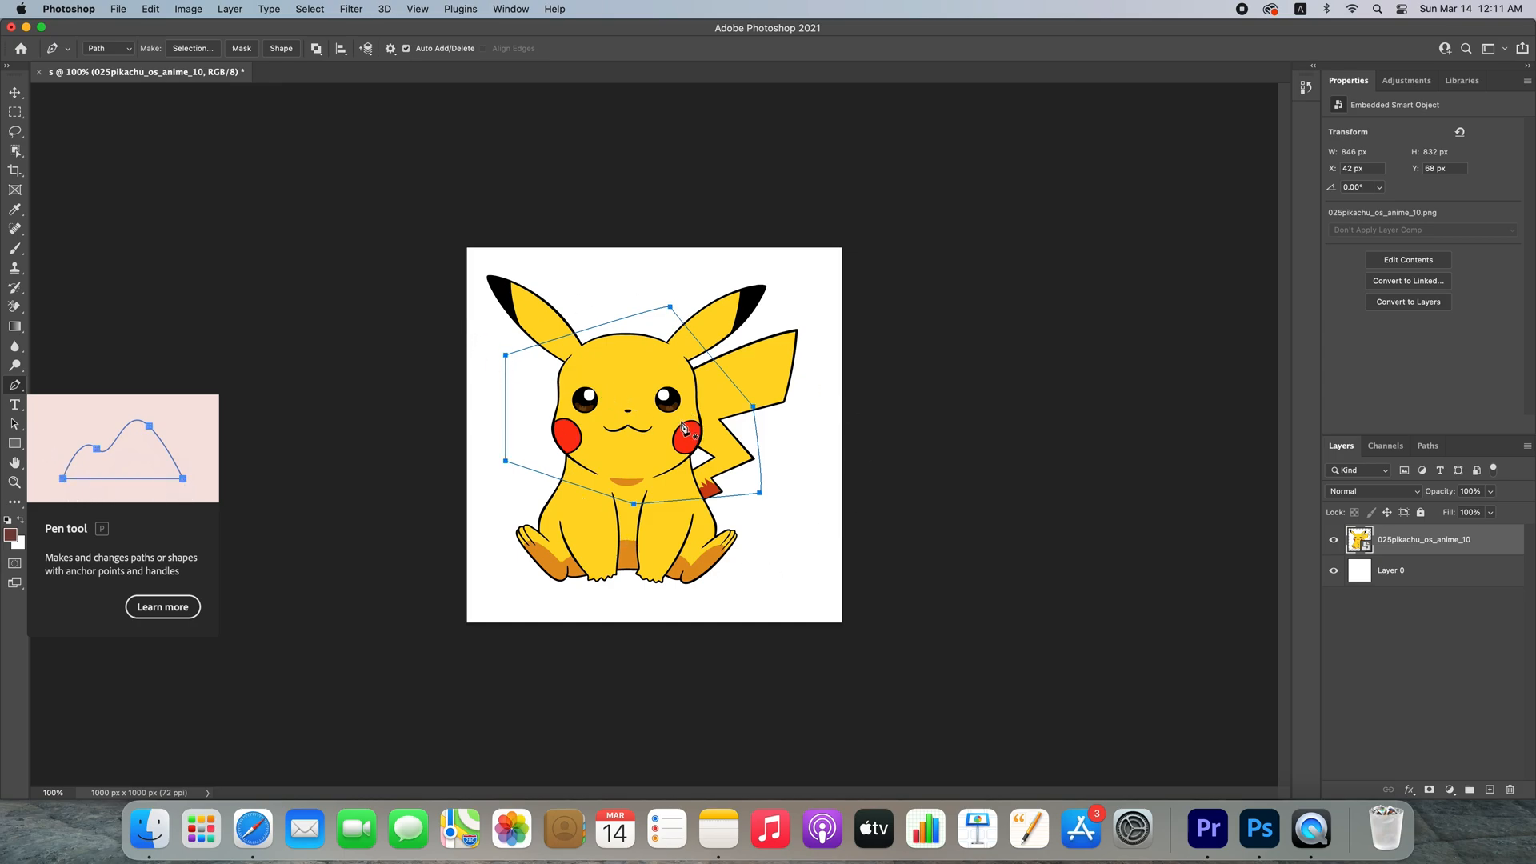
Convert the pen path into a new anti-aliased selection with a feather radius of 0 pixels.
{"action": "right_click", "coordinate": [625, 394]}
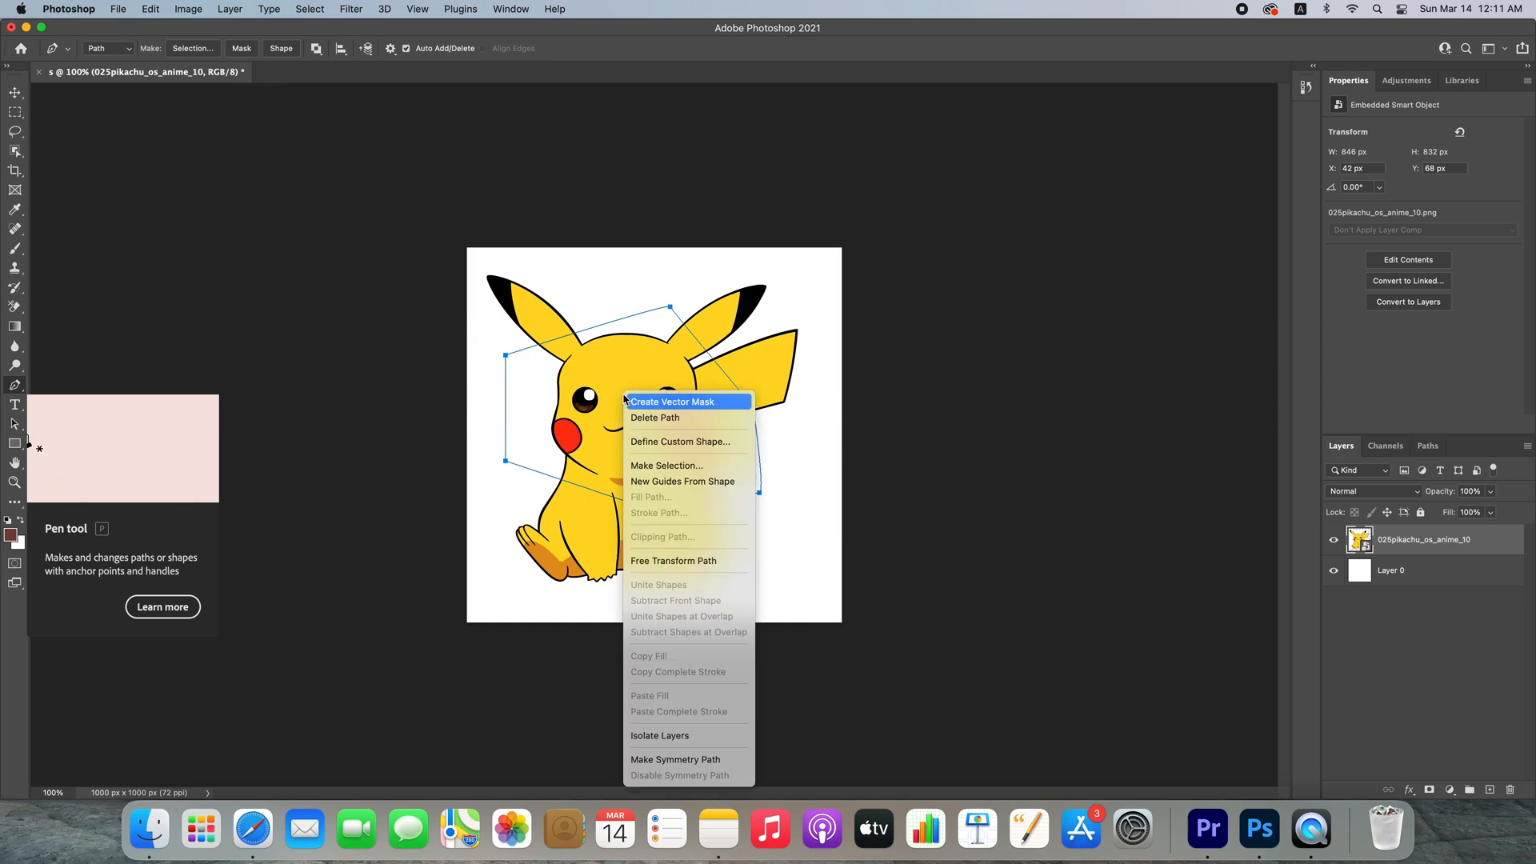
{"action": "left_click", "coordinate": [660, 467]}
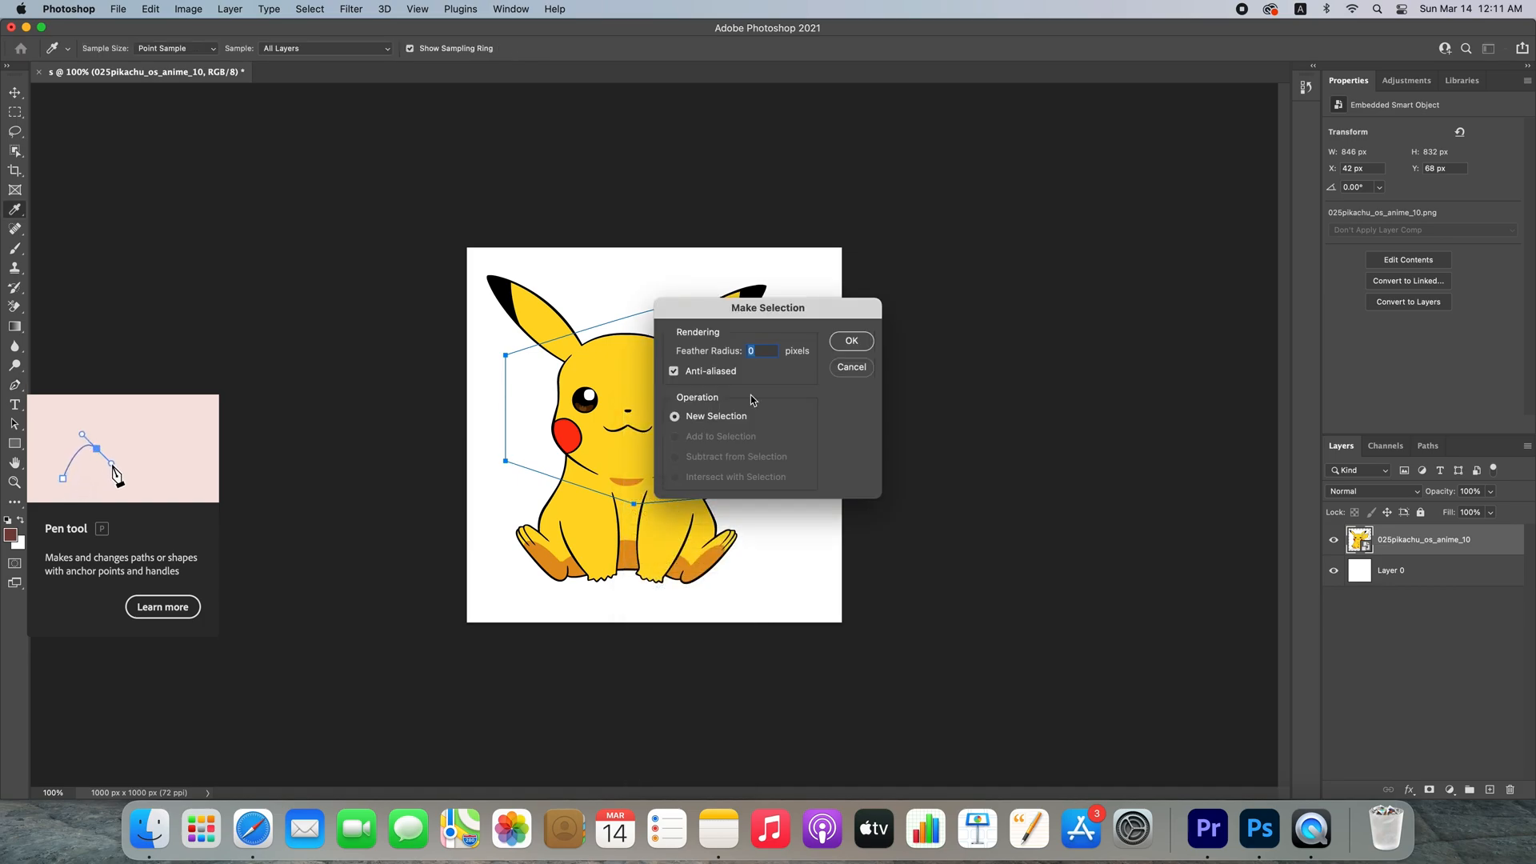
{"action": "left_click", "coordinate": [851, 341]}
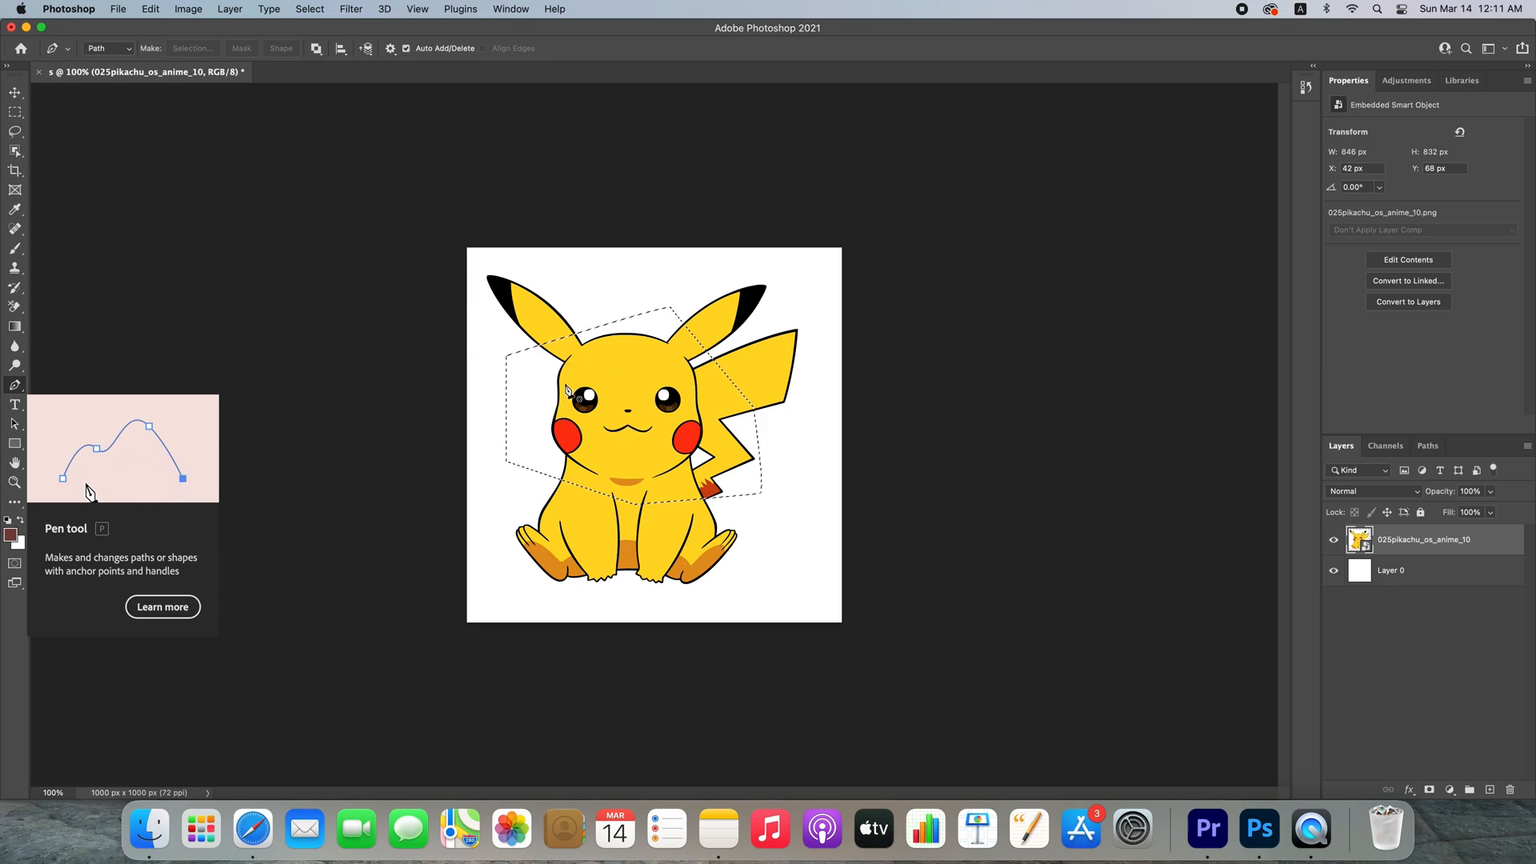
Try to delete the selected area from the Pikachu layer.
{"action": "key", "text": "BackSpace"}
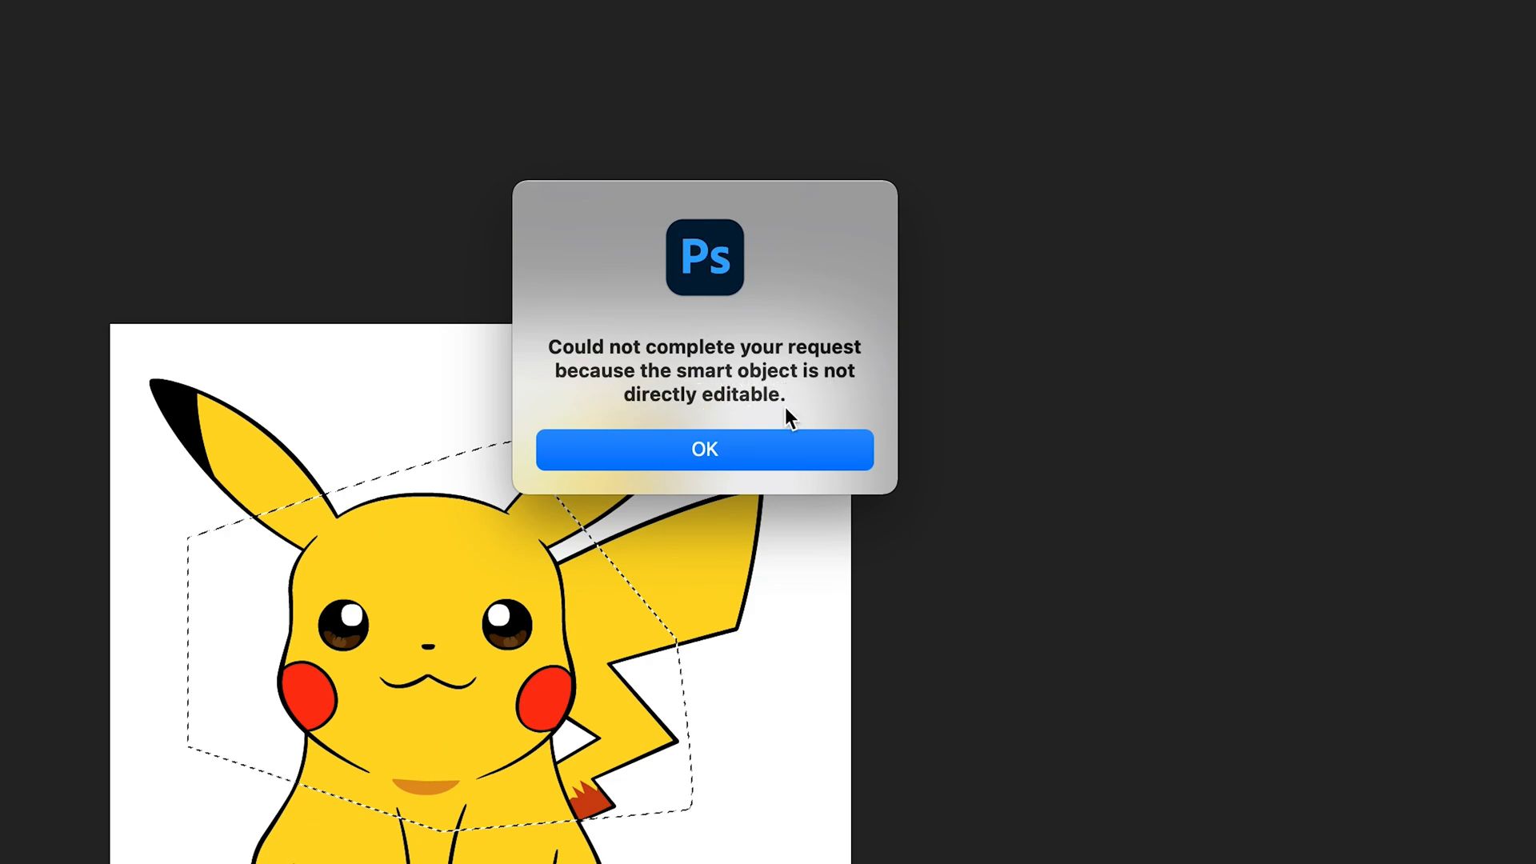
{"action": "left_click", "coordinate": [720, 449]}
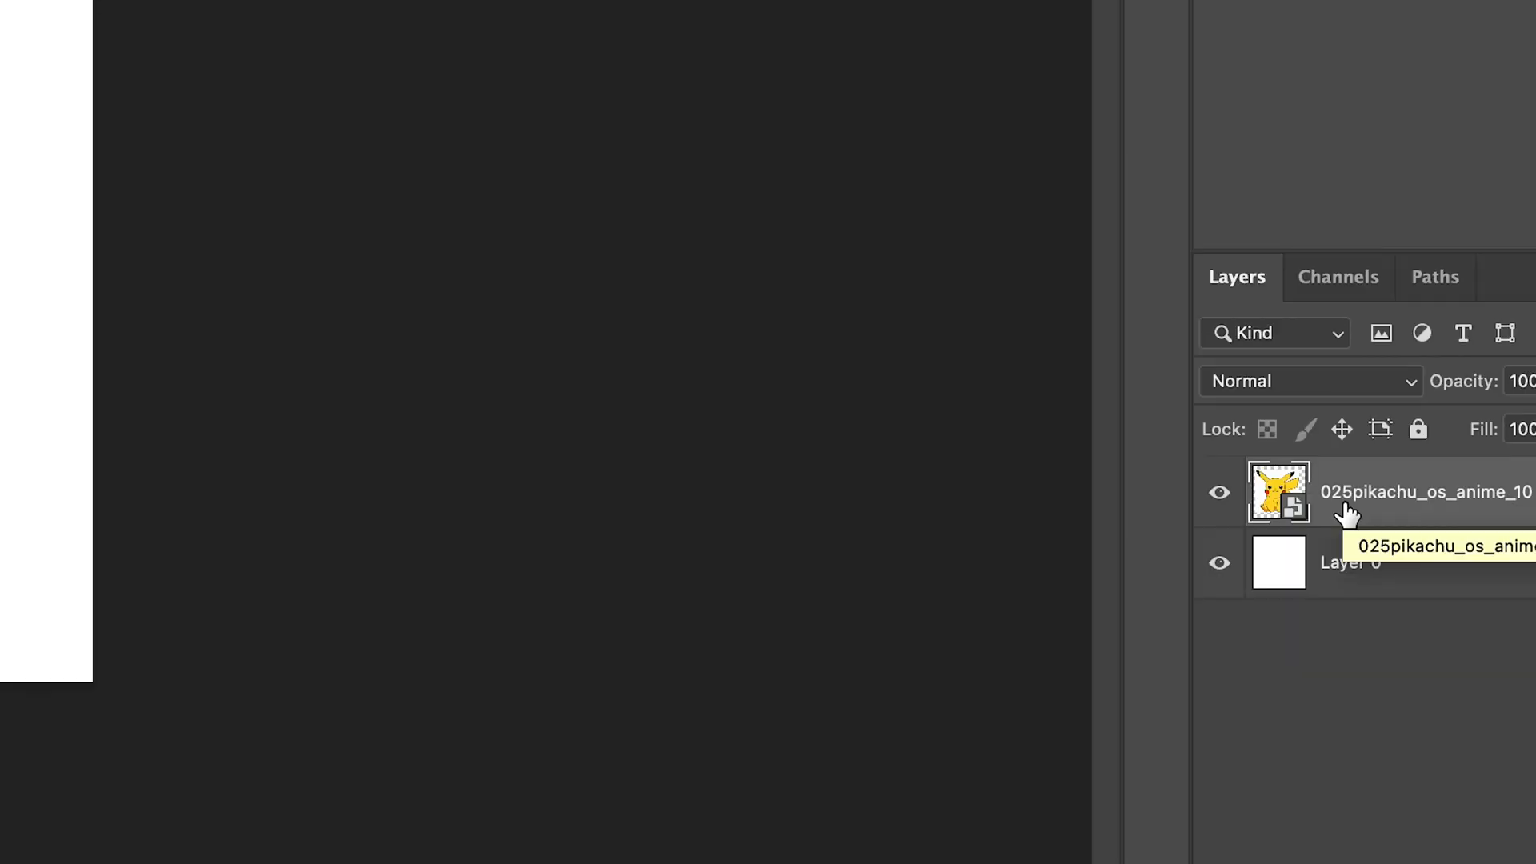
Rasterize the 025pikachu_os_anime_10 smart object layer so its pixels can be edited directly.
{"action": "right_click", "coordinate": [1053, 514]}
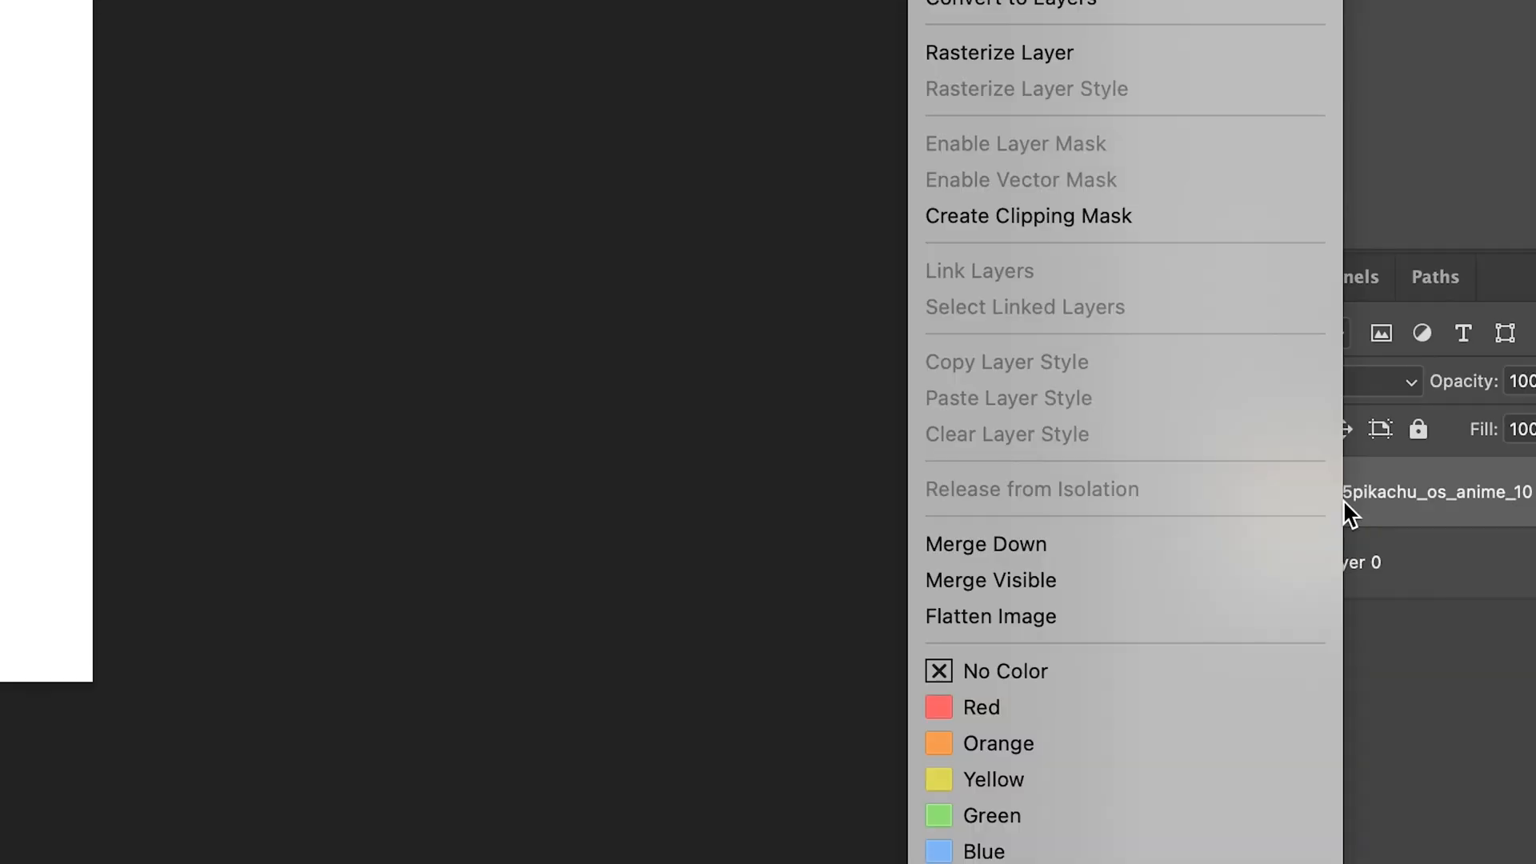
{"action": "left_click", "coordinate": [1008, 53]}
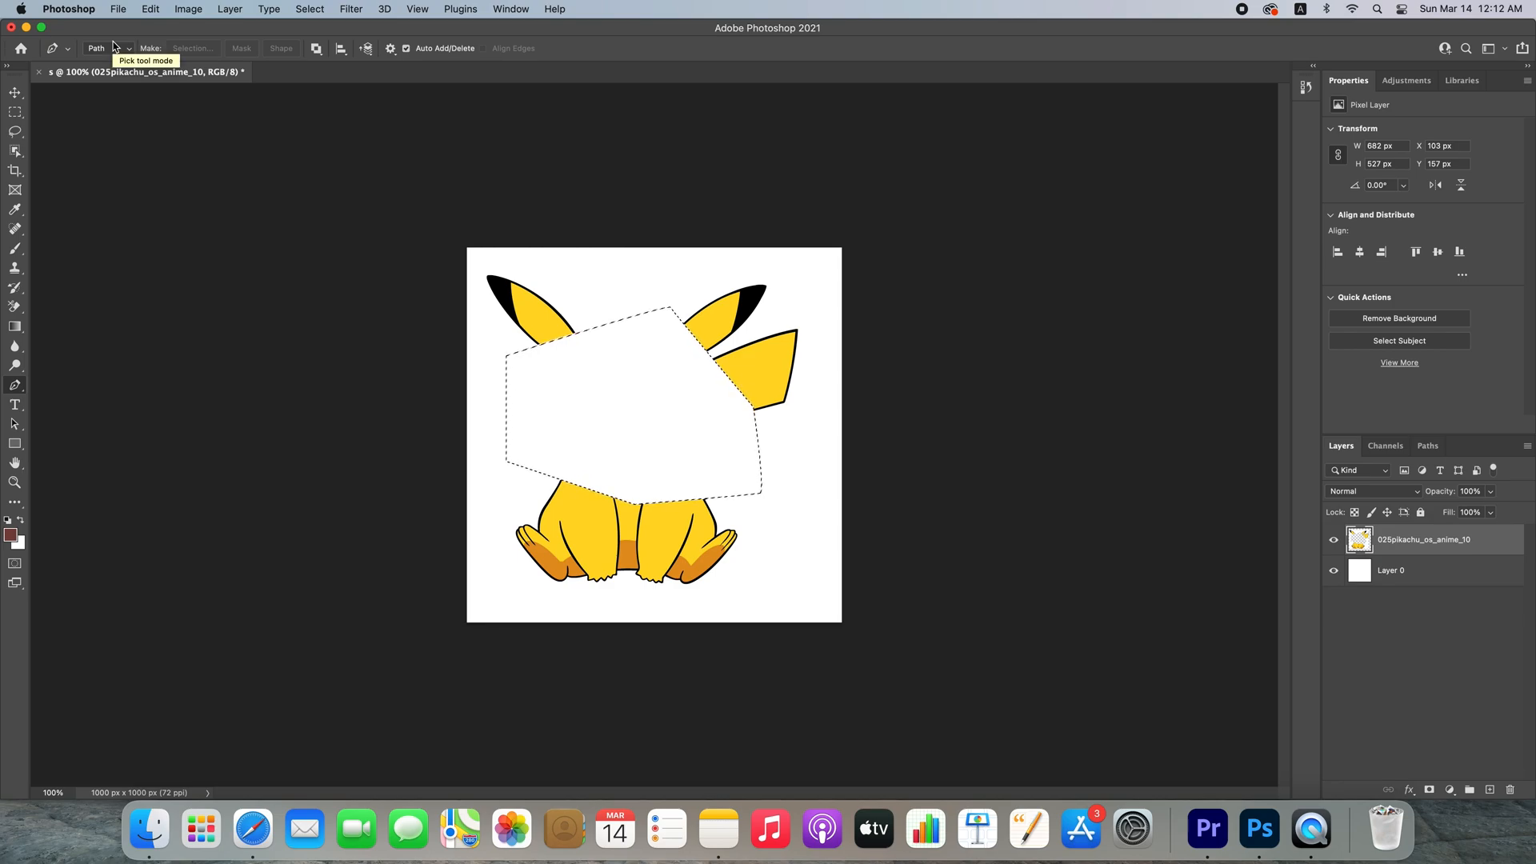
Undo the clearing of the selected area on the Pikachu layer and deselect the selection.
{"action": "left_click", "coordinate": [149, 9]}
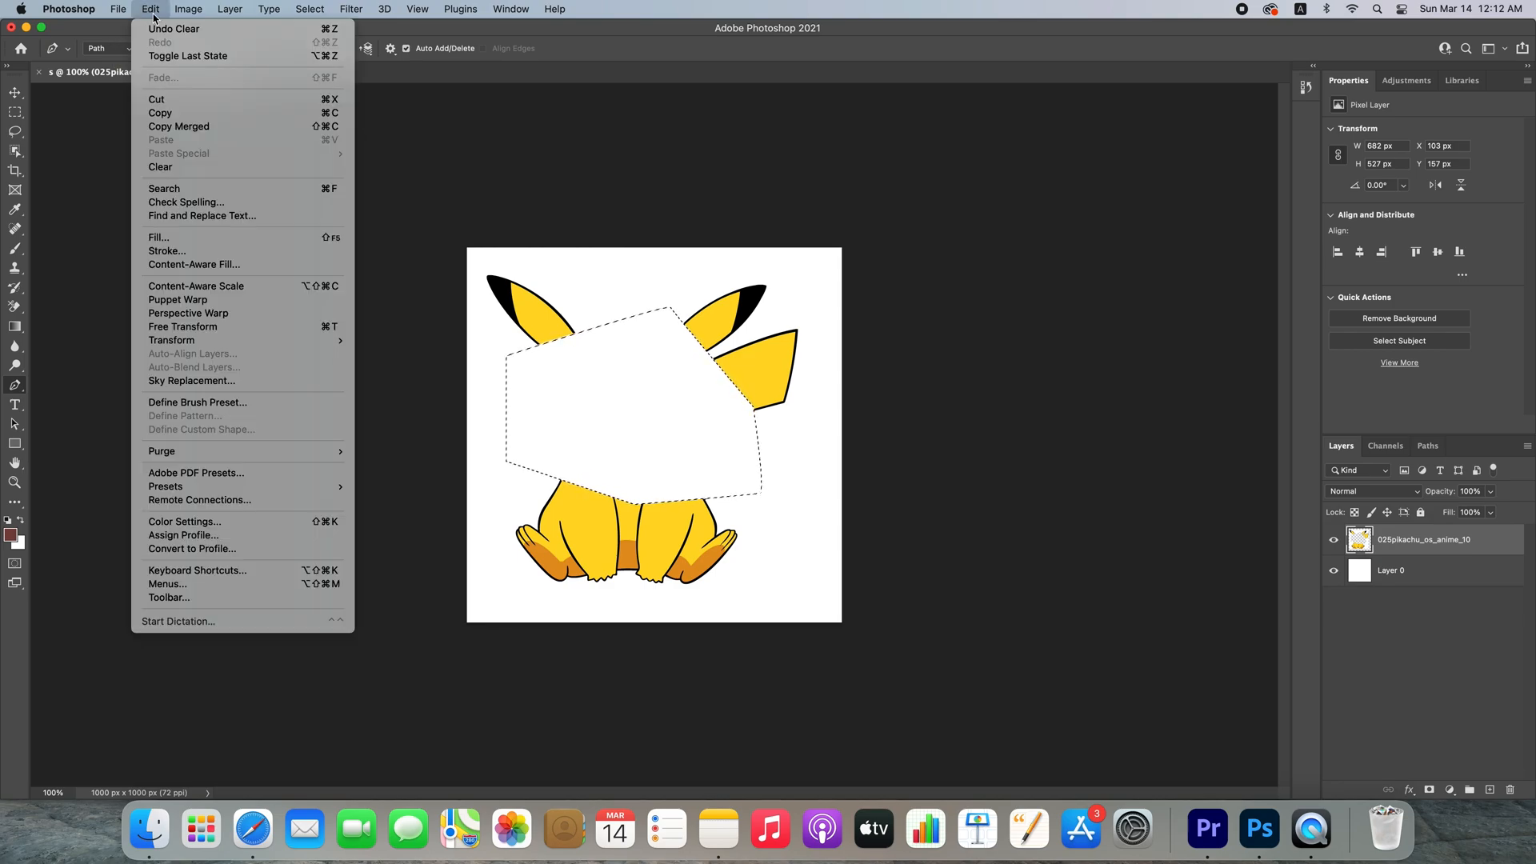
{"action": "left_click", "coordinate": [158, 30]}
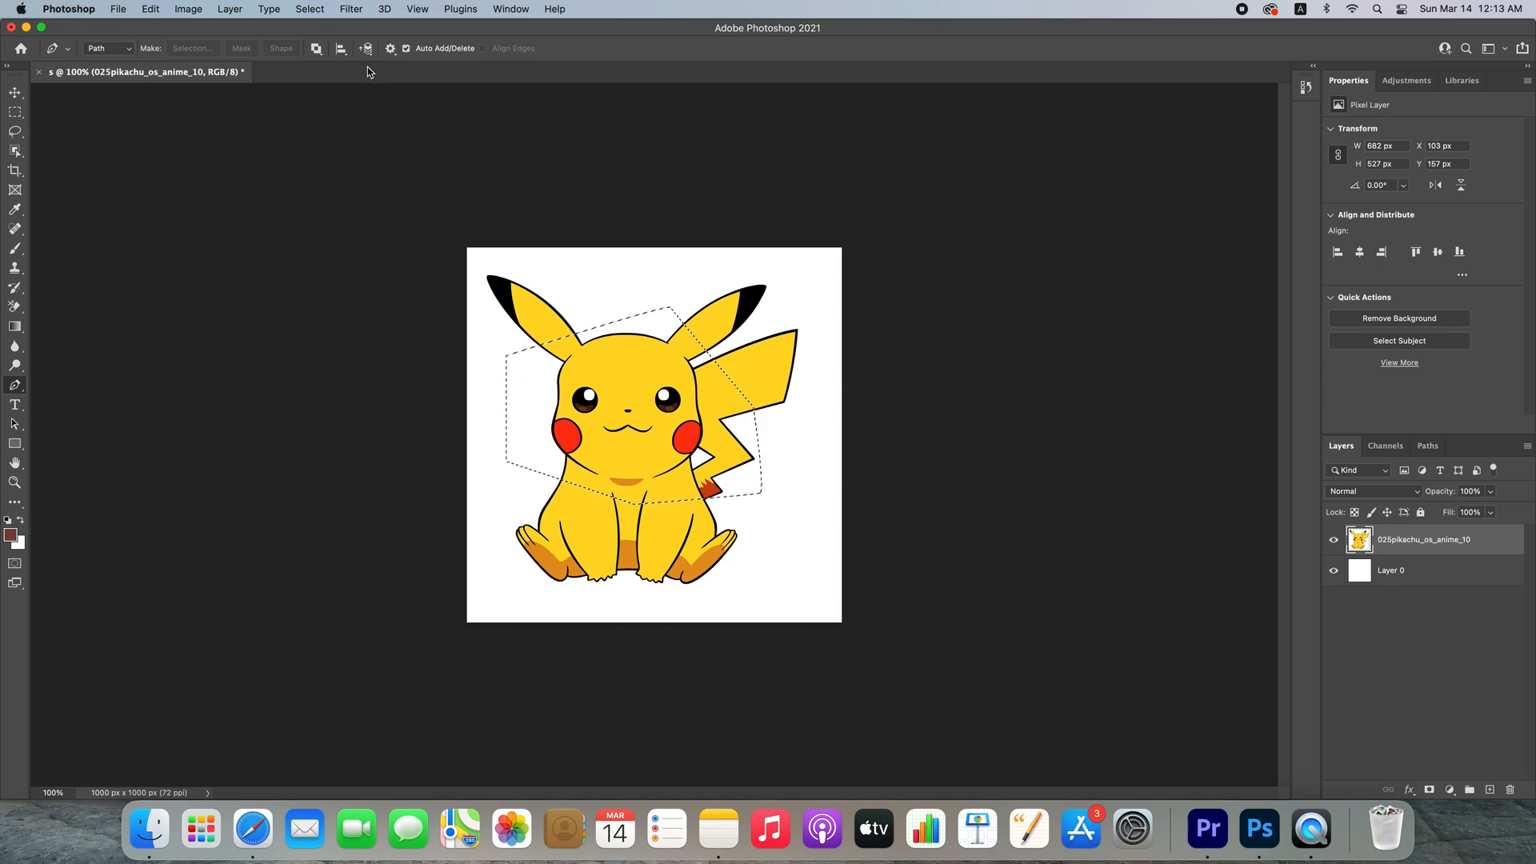
{"action": "left_click", "coordinate": [305, 10]}
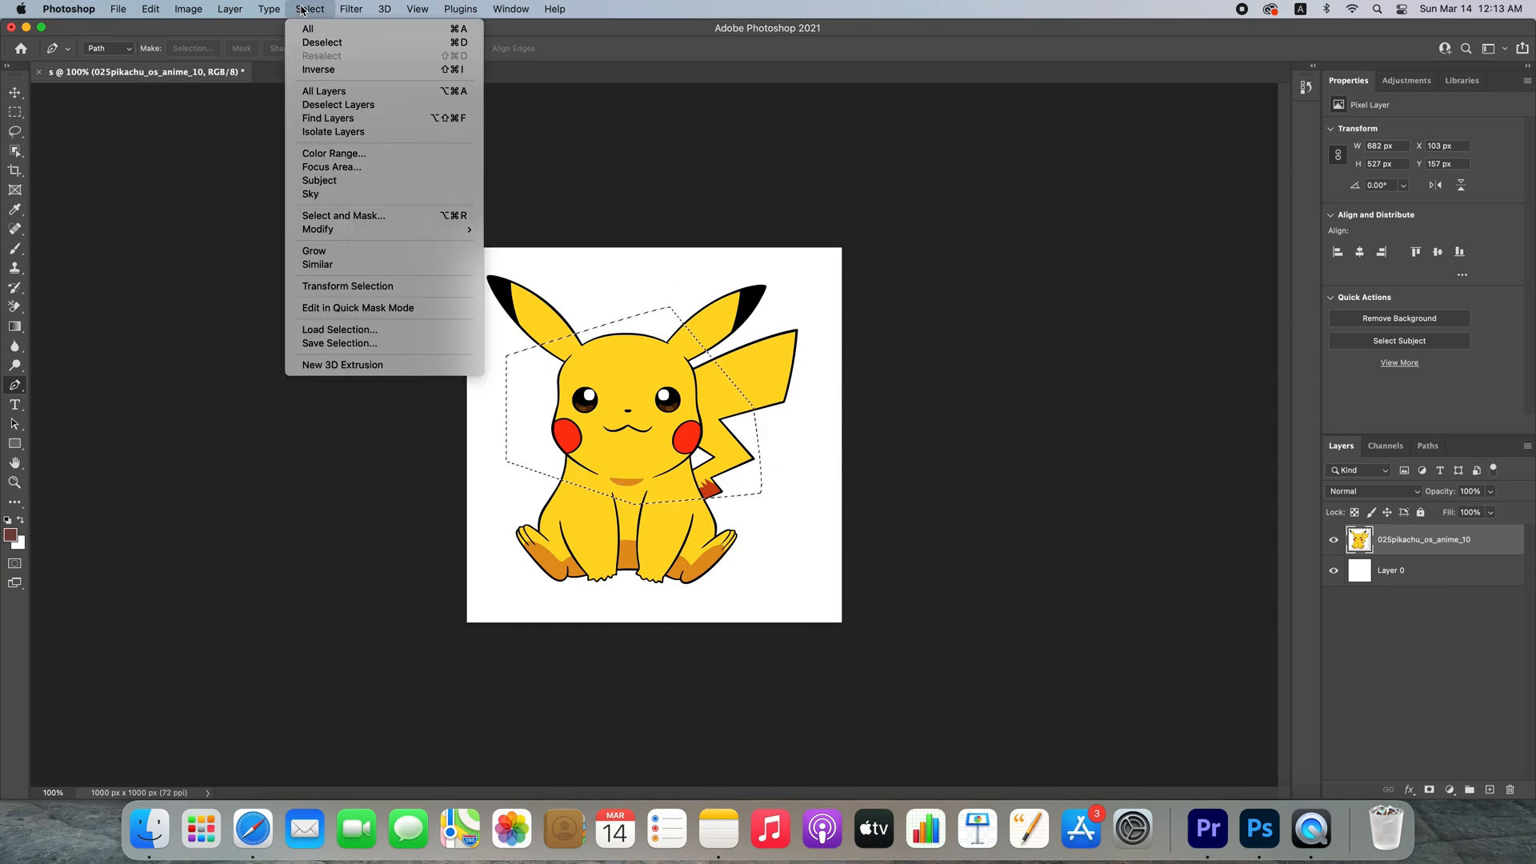
{"action": "left_click", "coordinate": [318, 44]}
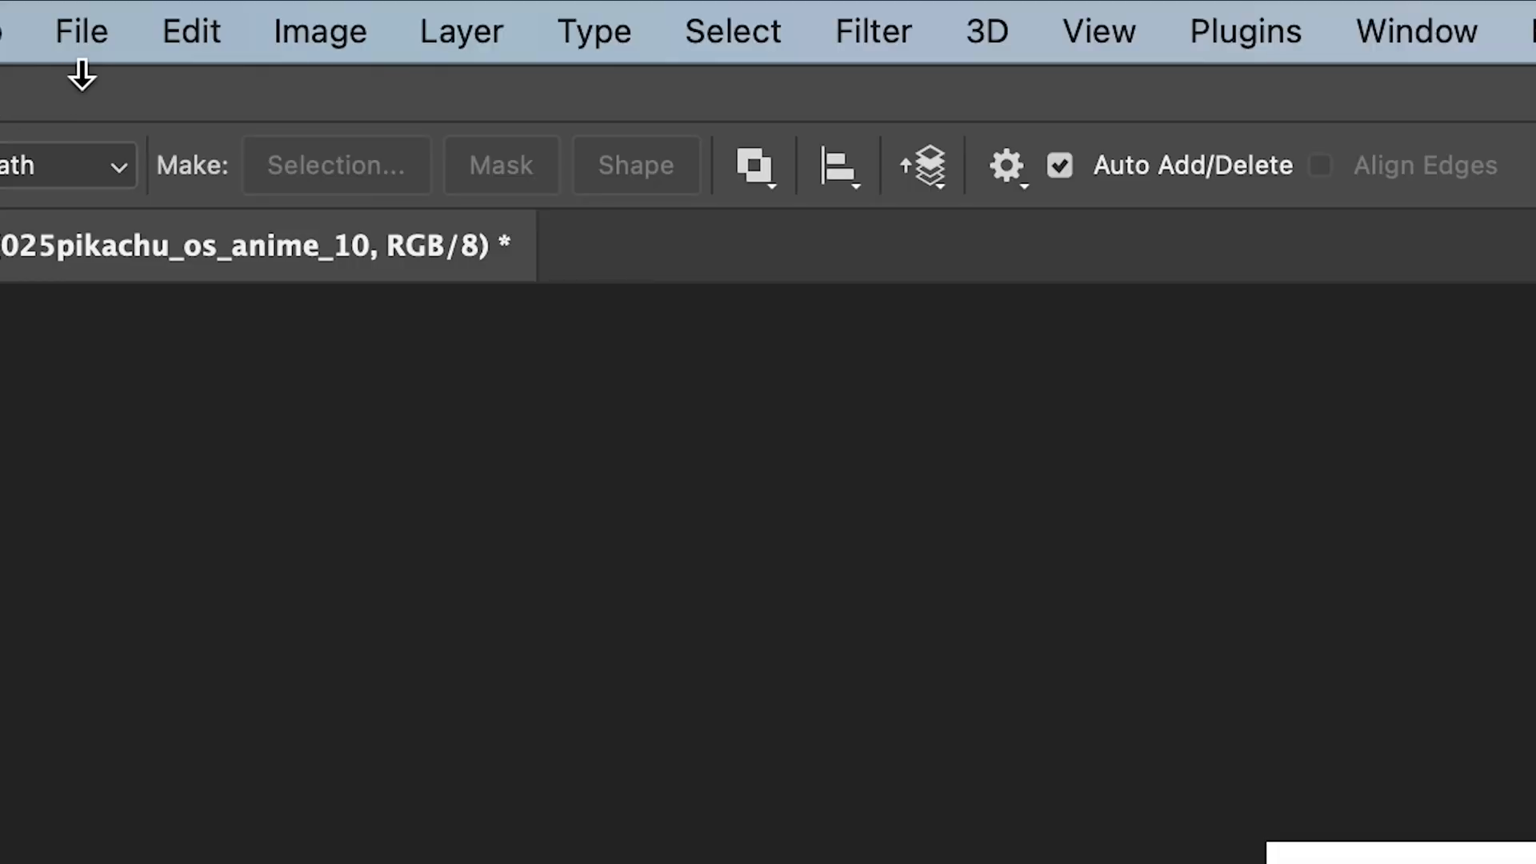
Set up an Export As of the document in JPG format.
{"action": "left_click", "coordinate": [82, 29]}
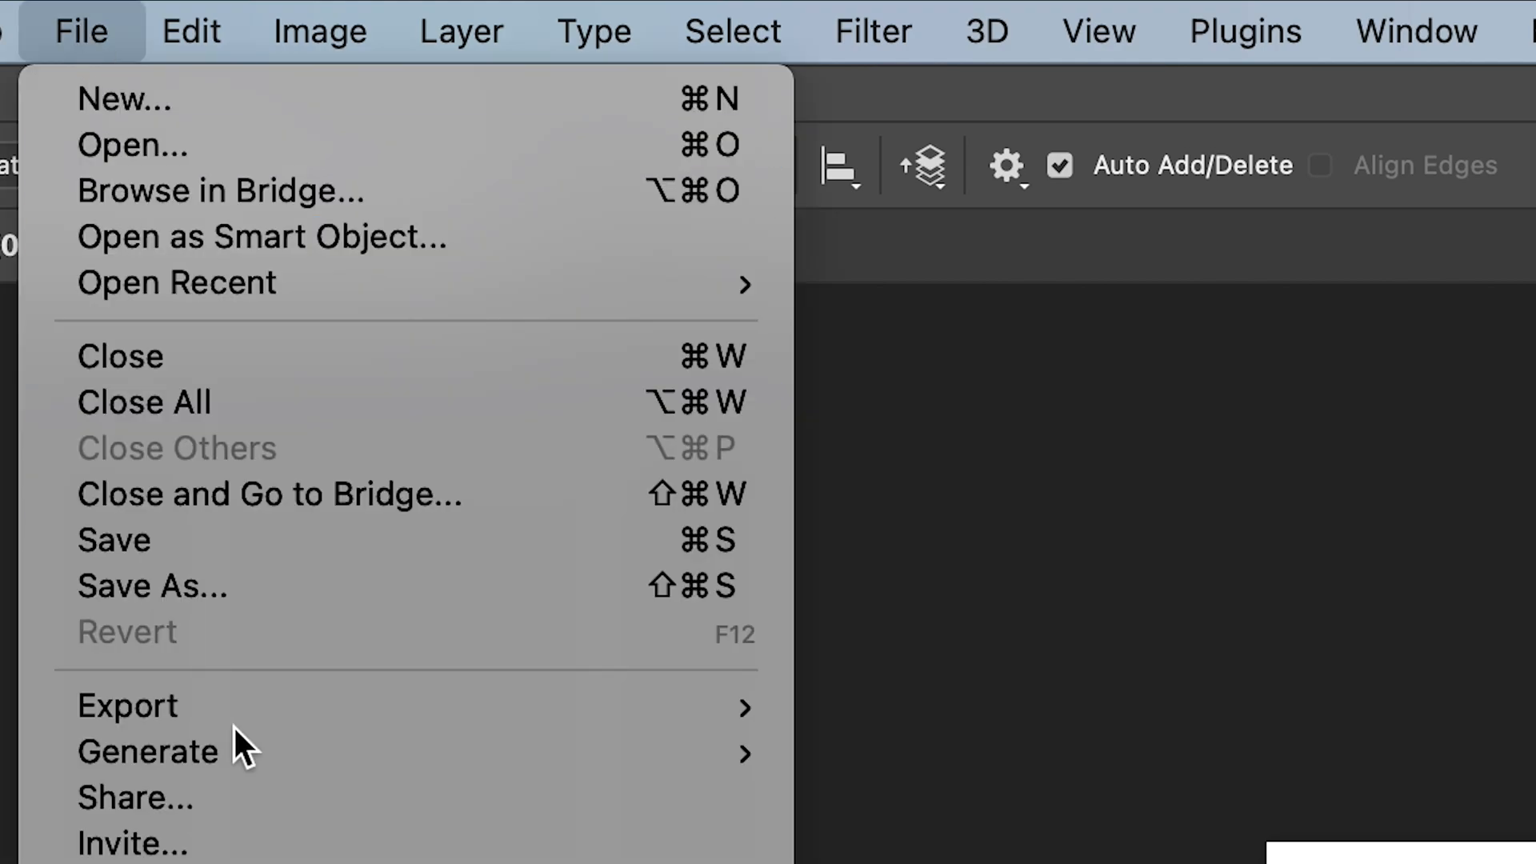
{"action": "mouse_move", "coordinate": [208, 707]}
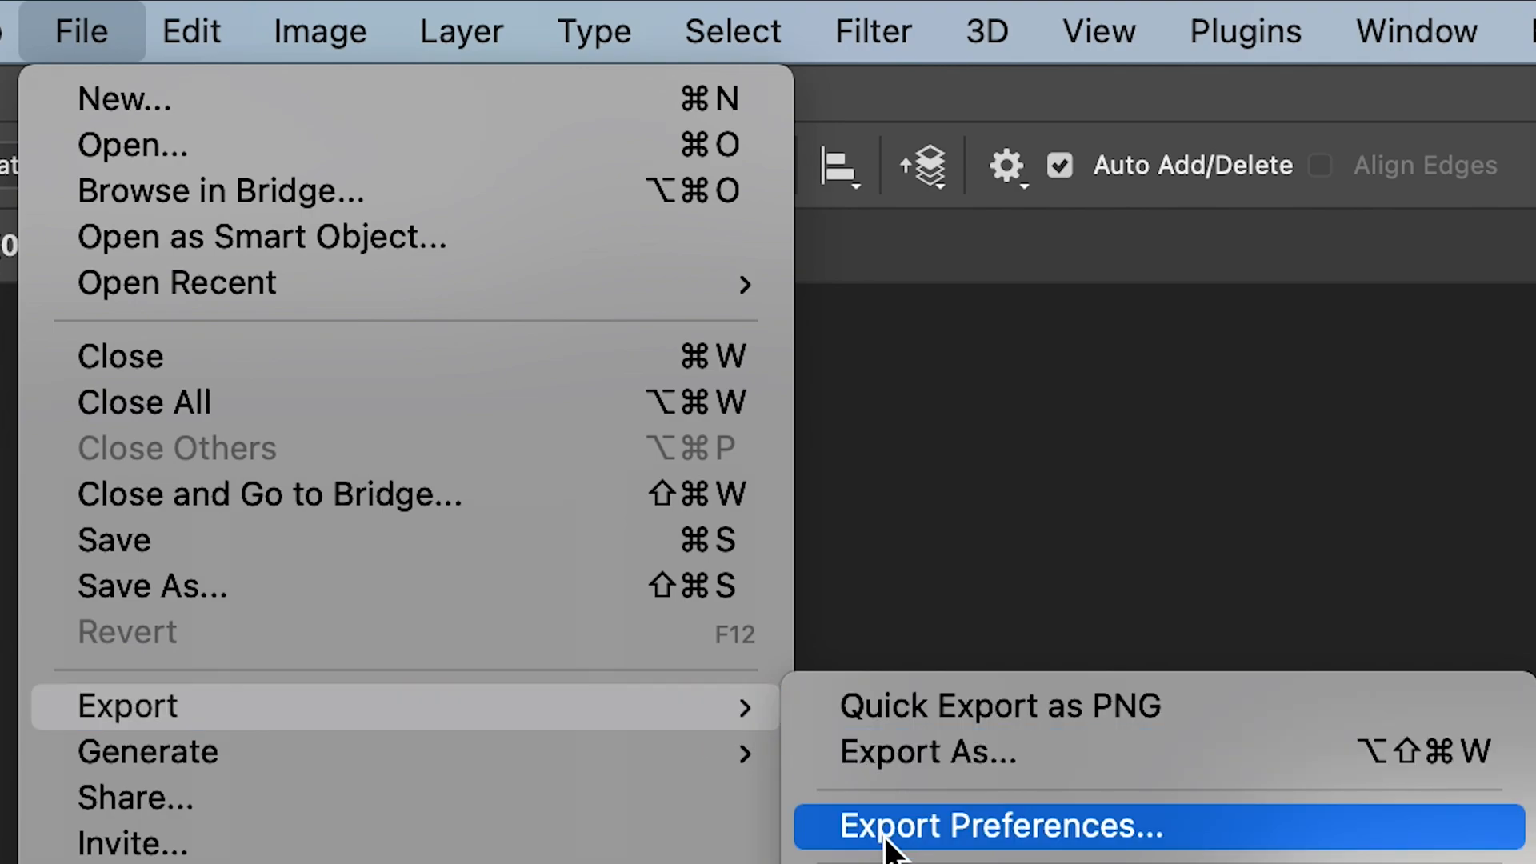
{"action": "left_click", "coordinate": [880, 755]}
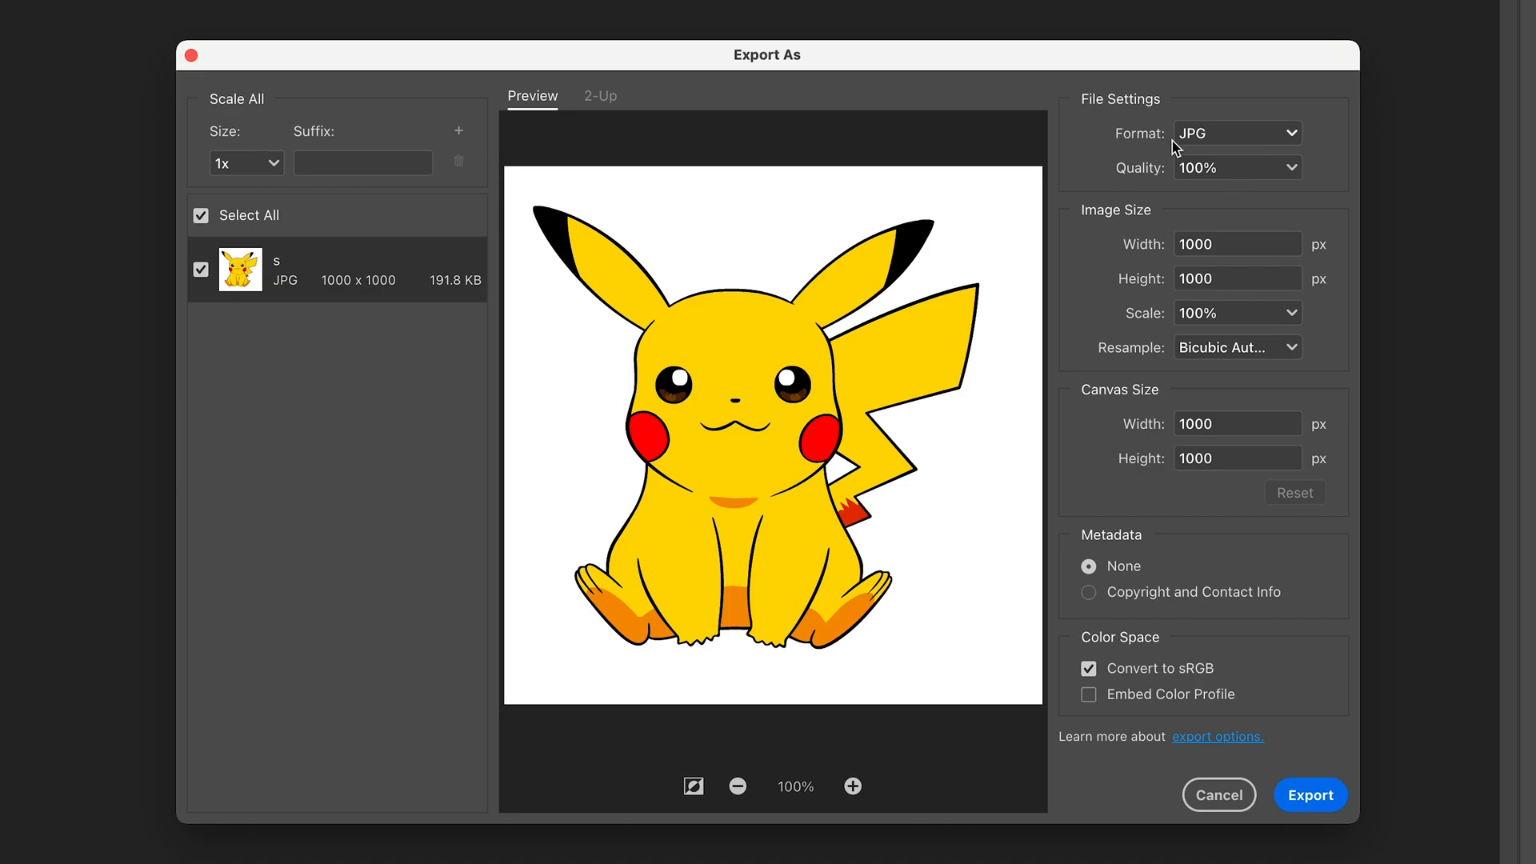
{"action": "left_click", "coordinate": [1294, 136]}
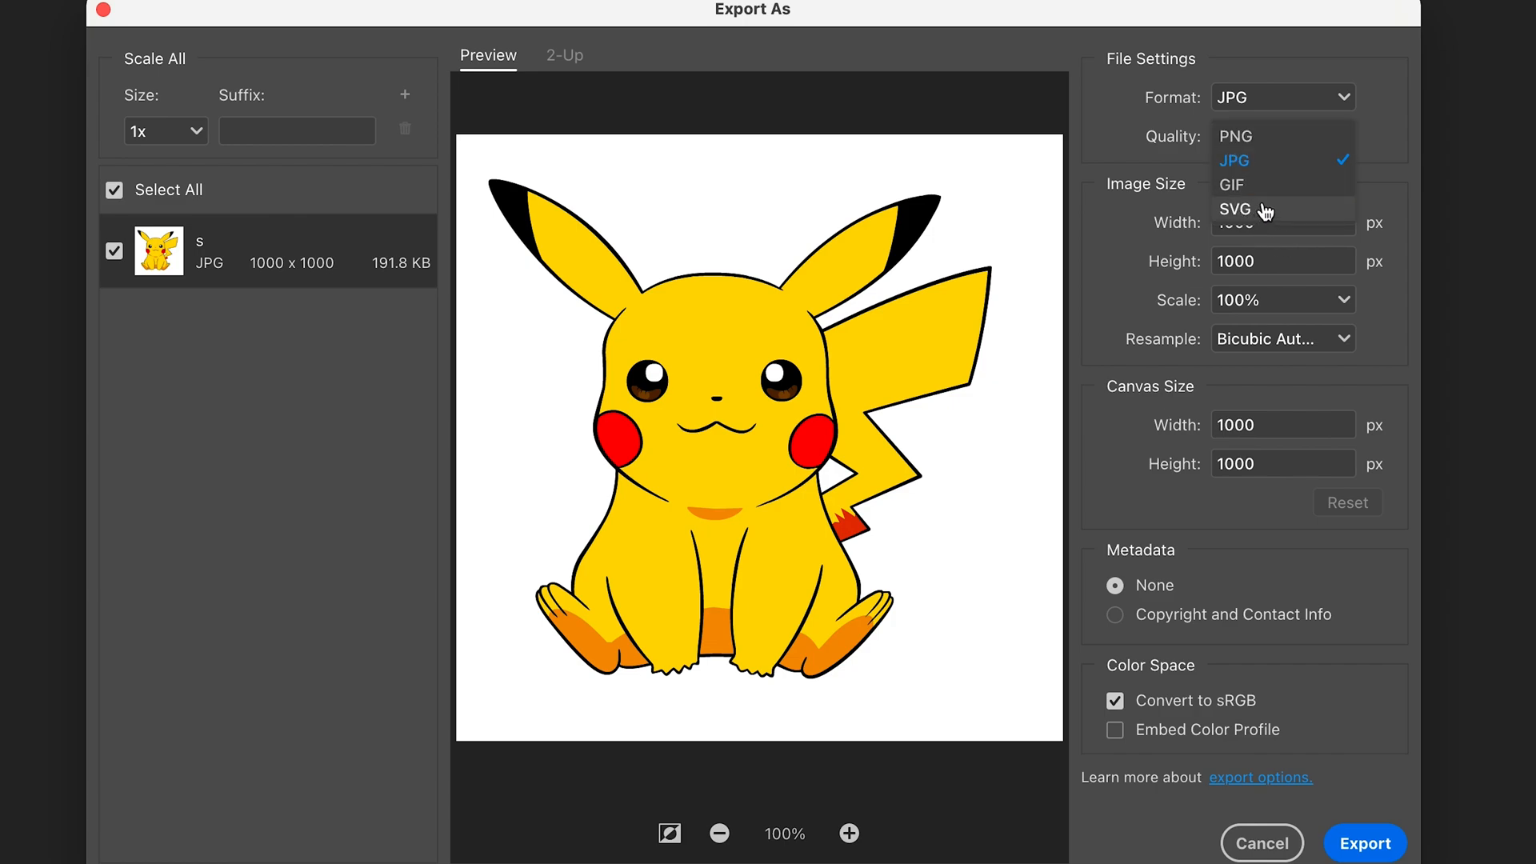
{"action": "left_click", "coordinate": [1299, 168]}
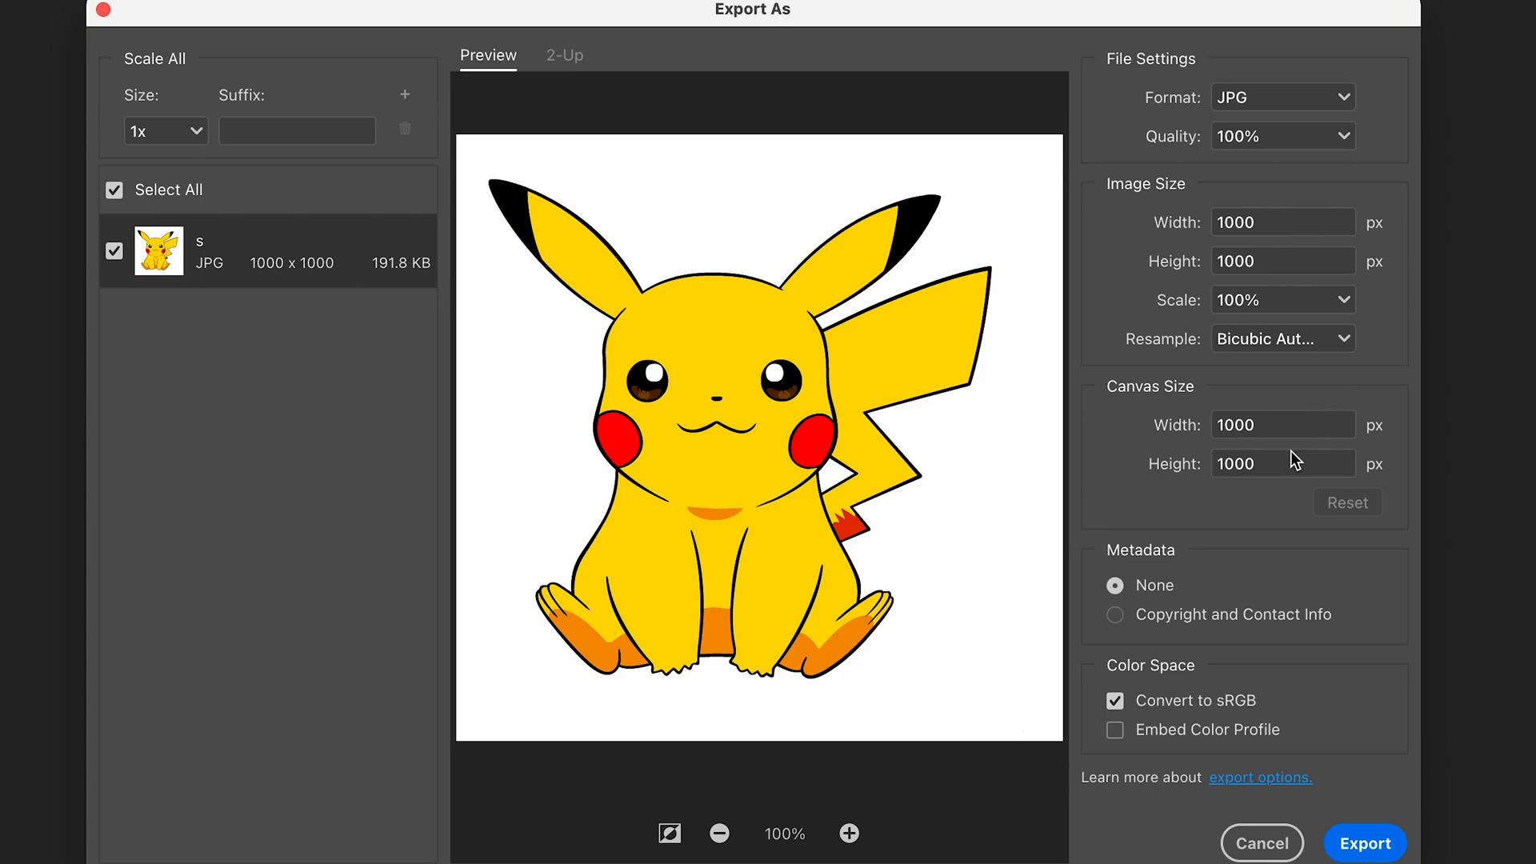
Export the image to the Desktop folder under the file name s.jpg.
{"action": "left_click", "coordinate": [1349, 839]}
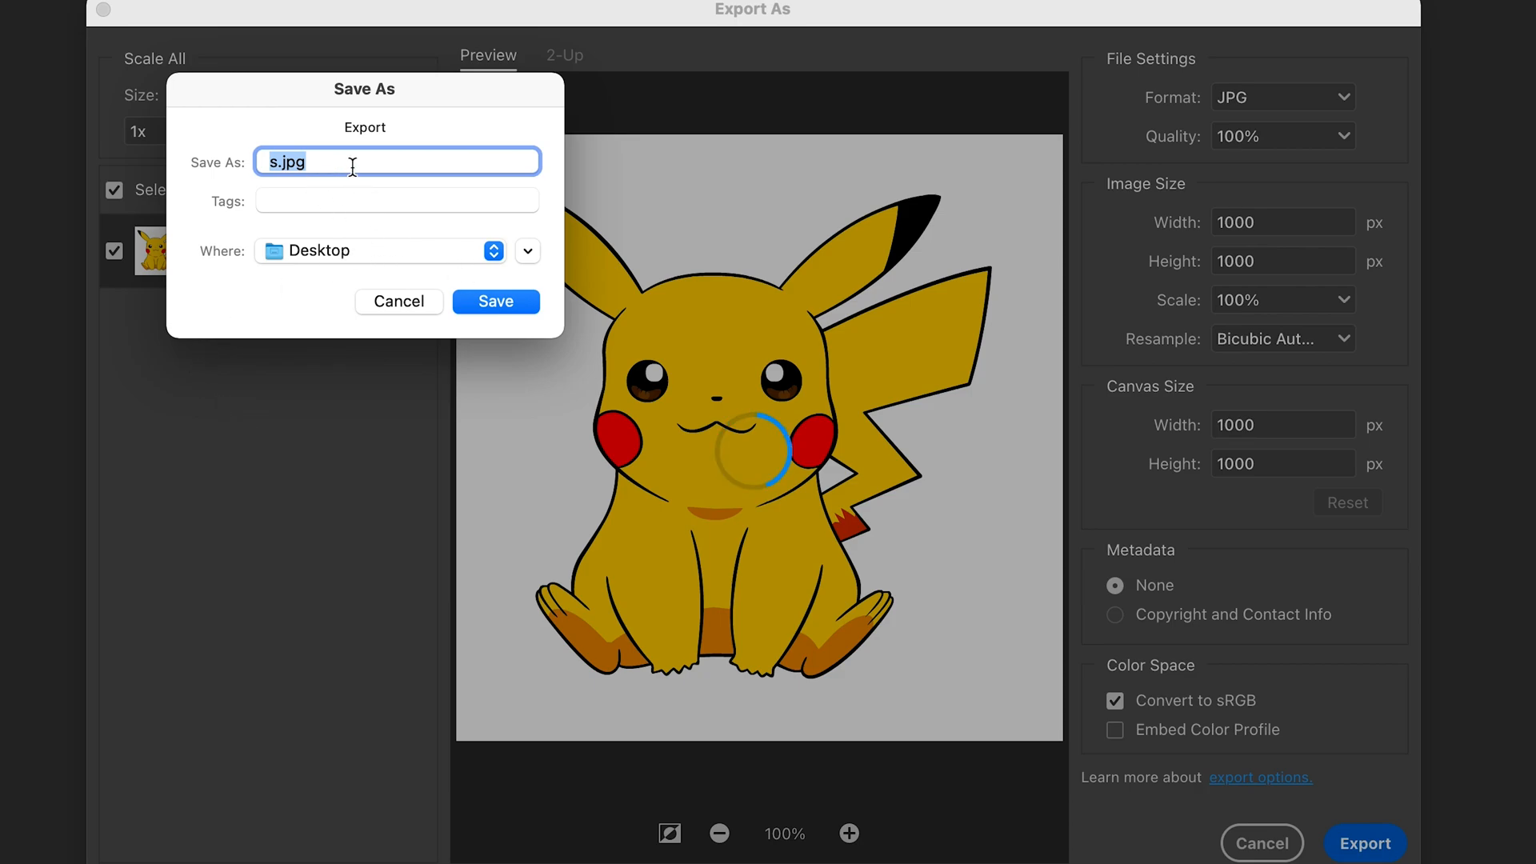
{"action": "left_click", "coordinate": [334, 165]}
{"action": "left_click", "coordinate": [494, 251]}
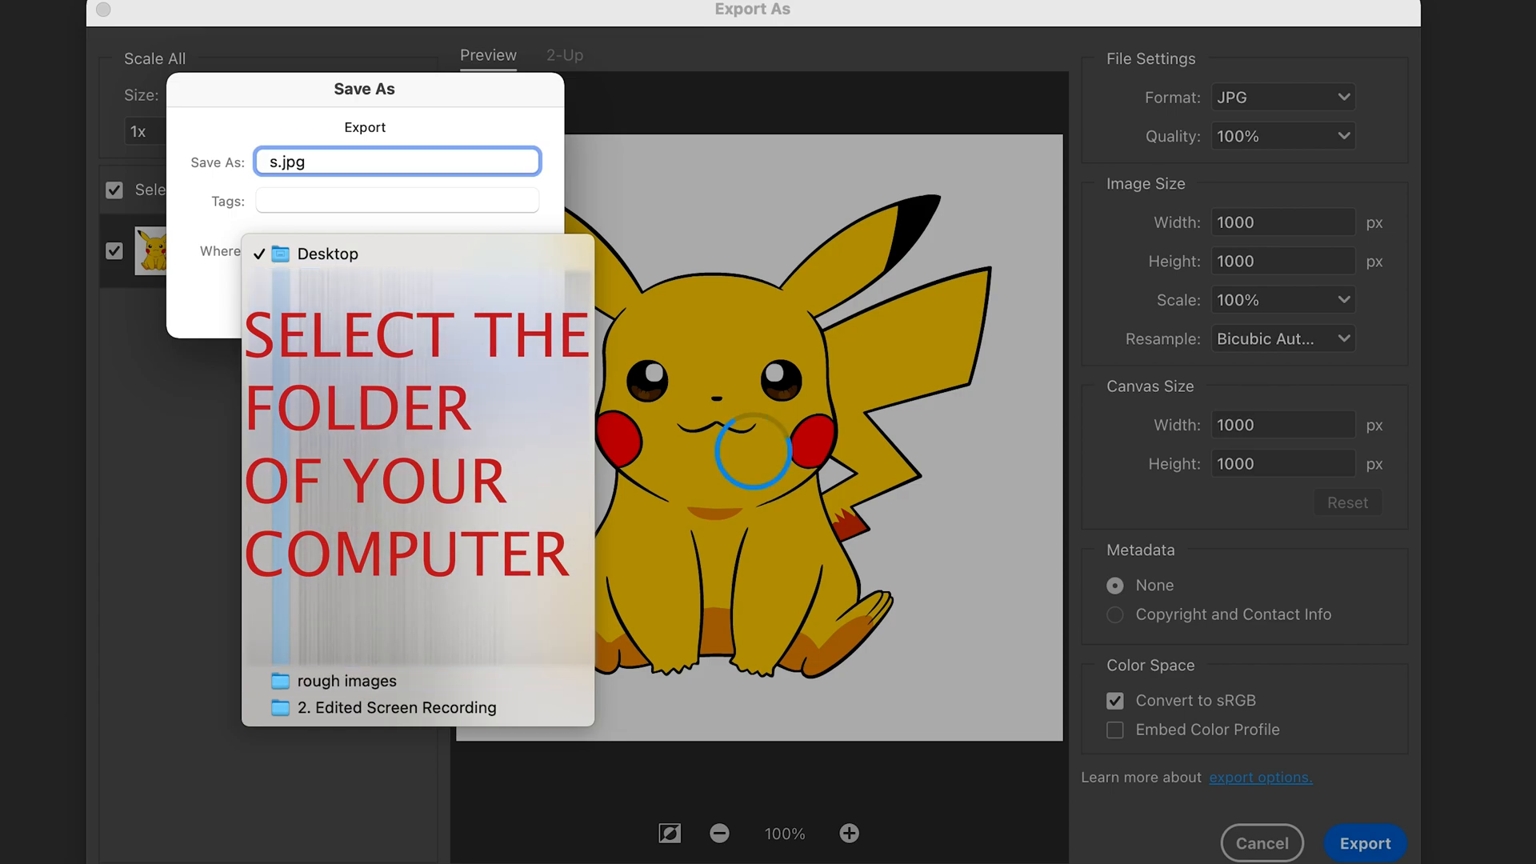
{"action": "left_click", "coordinate": [32, 235]}
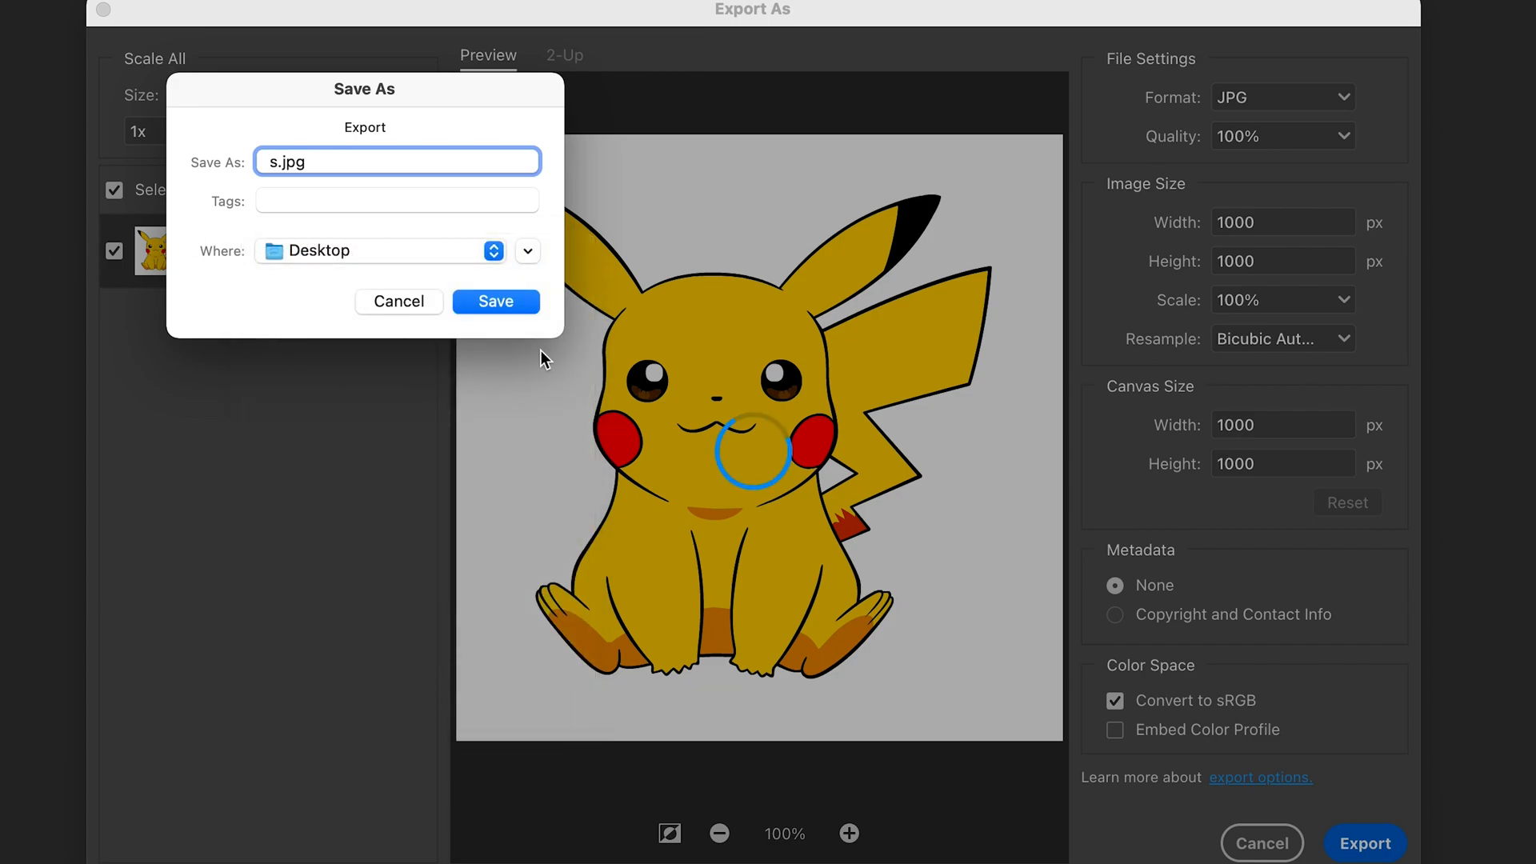
{"action": "left_click", "coordinate": [495, 302]}
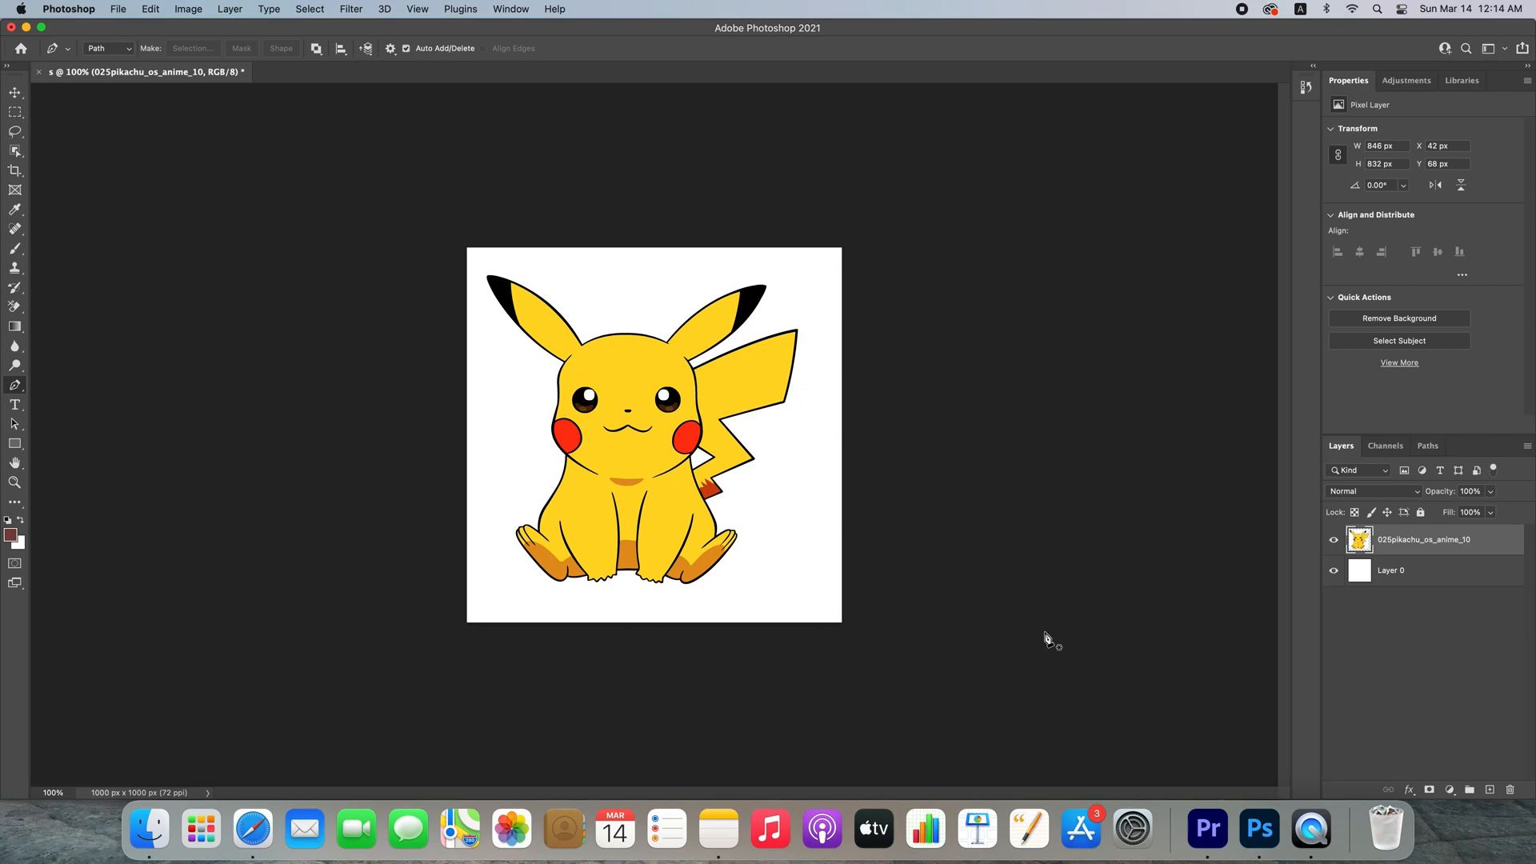
{"action": "left_click", "coordinate": [119, 9]}
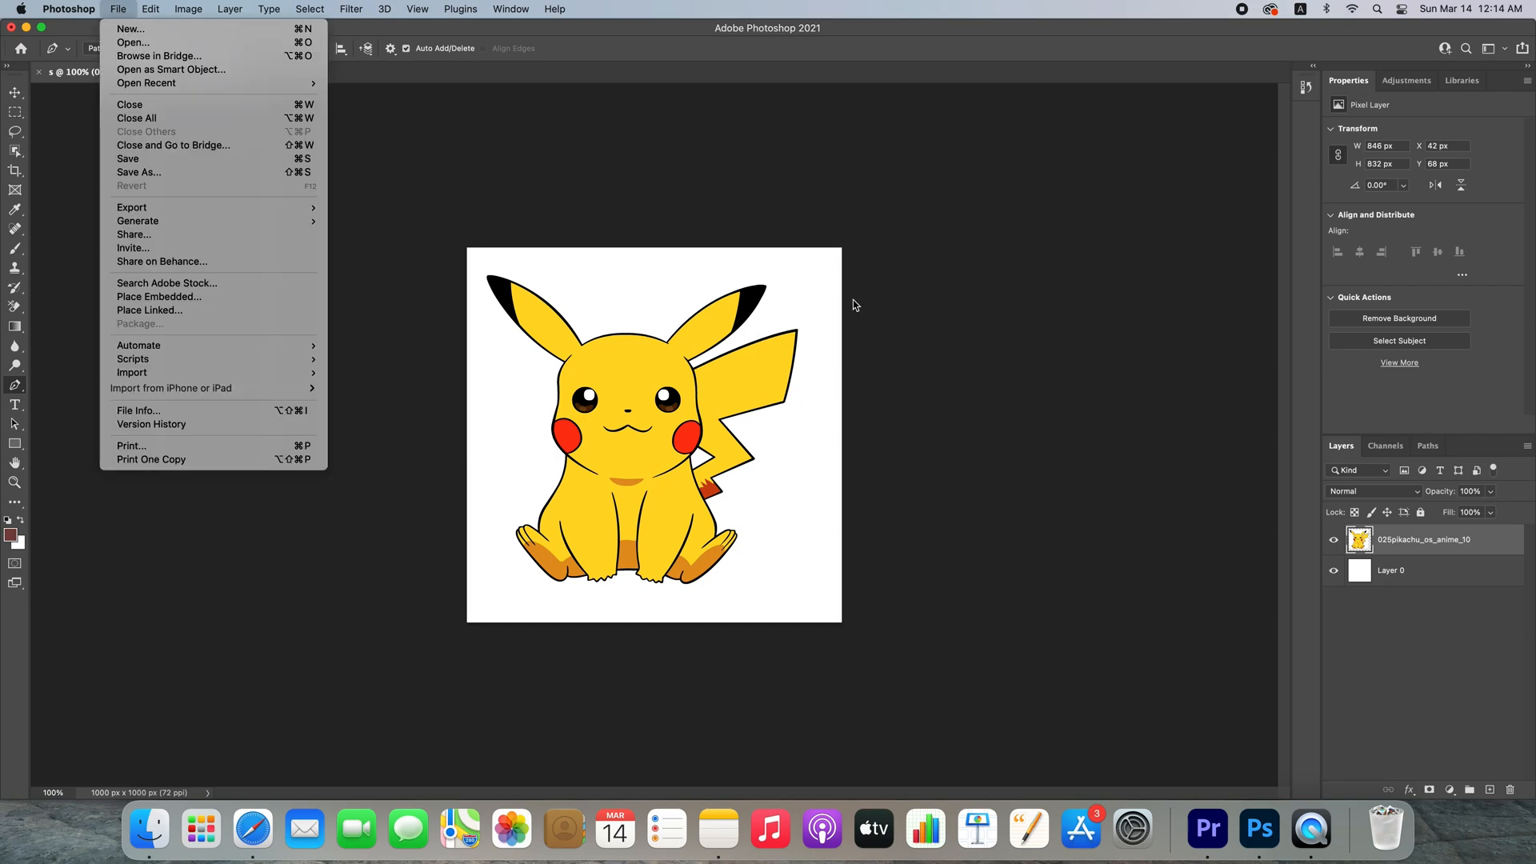
{"action": "left_click", "coordinate": [883, 295]}
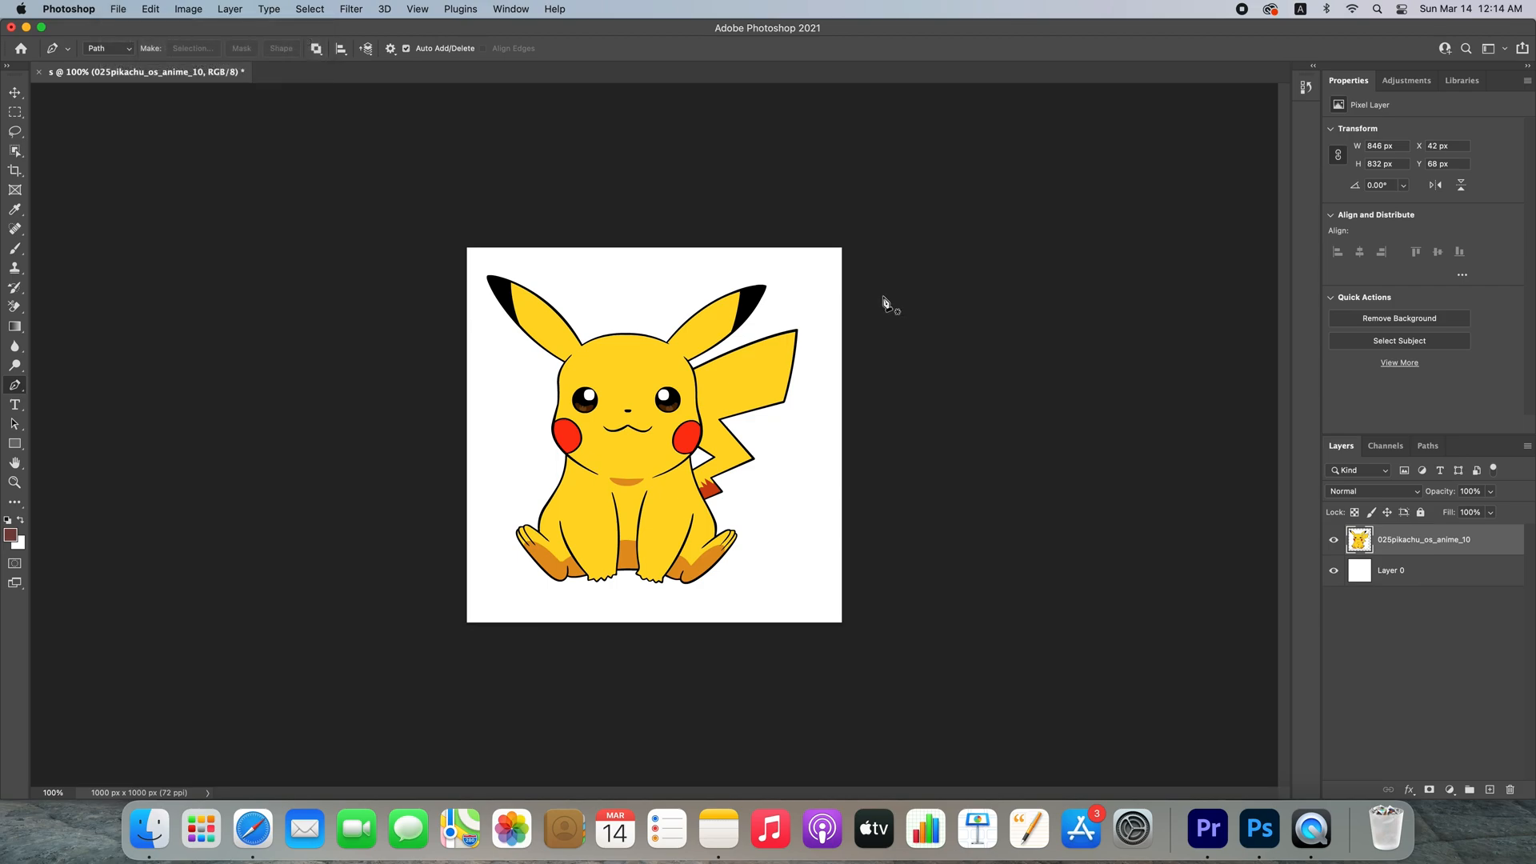